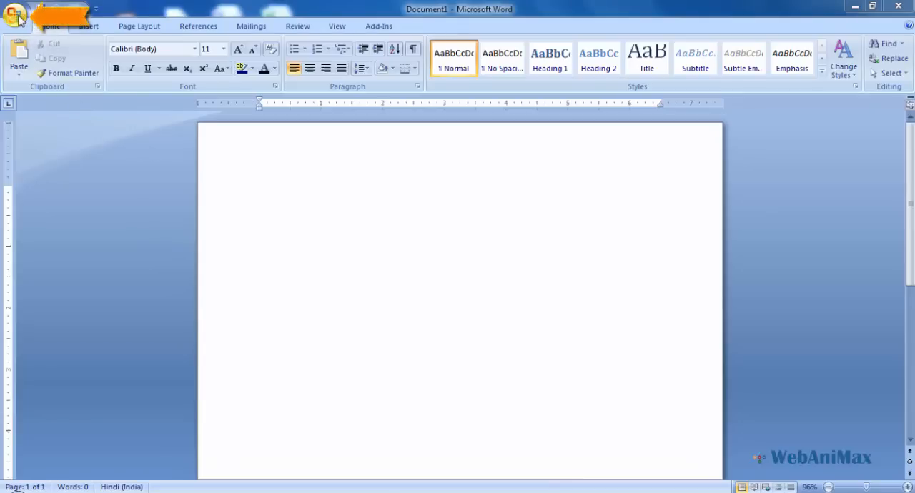
- Examine the document's print, prepare, send and publish options and the insert, page layout and reference commands
click(16, 16)
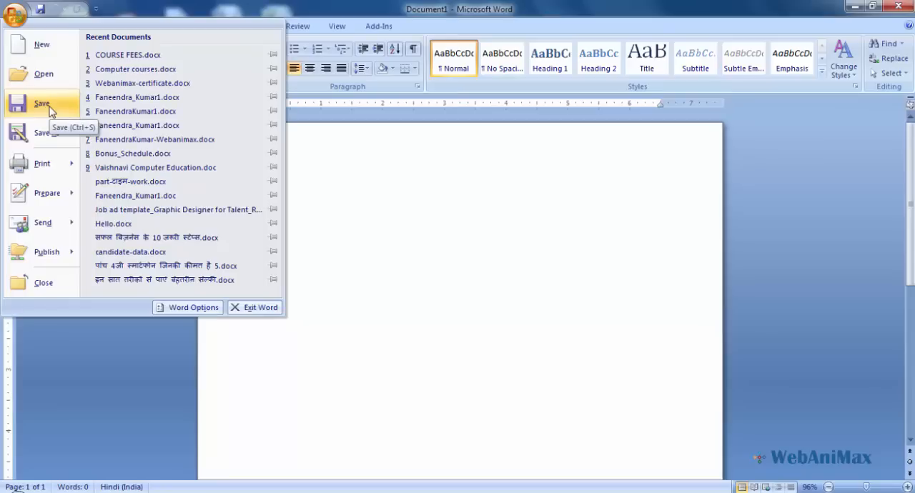
mouse_move(51, 166)
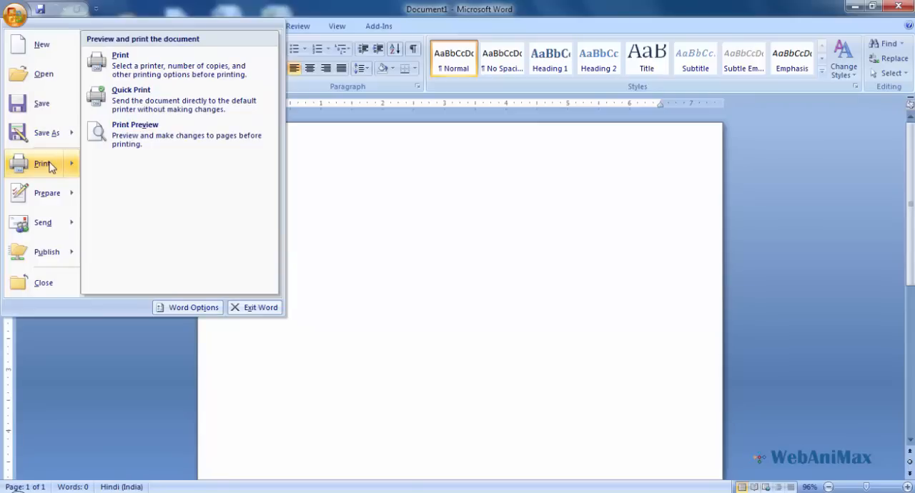
mouse_move(49, 197)
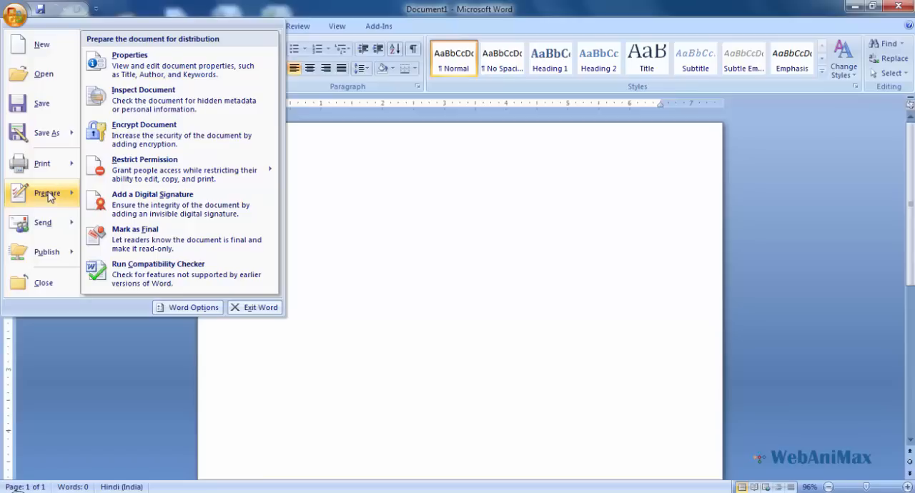
mouse_move(52, 227)
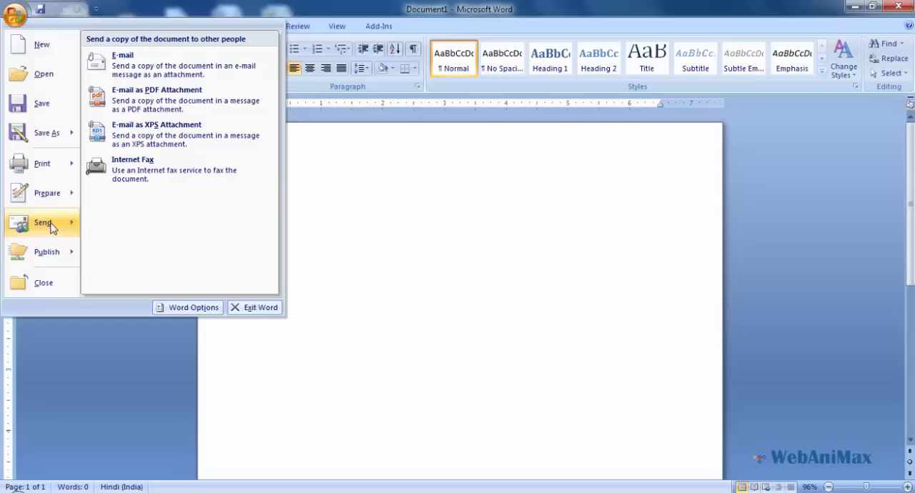
mouse_move(52, 263)
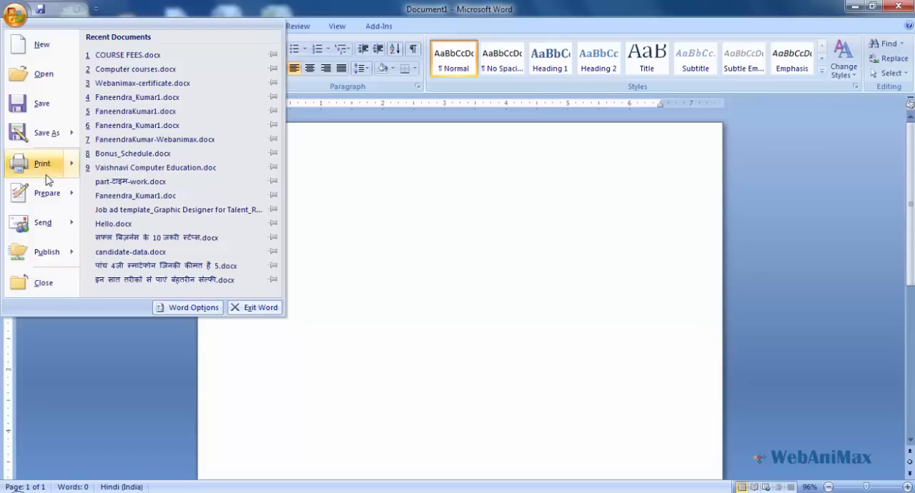
click(15, 16)
click(15, 16)
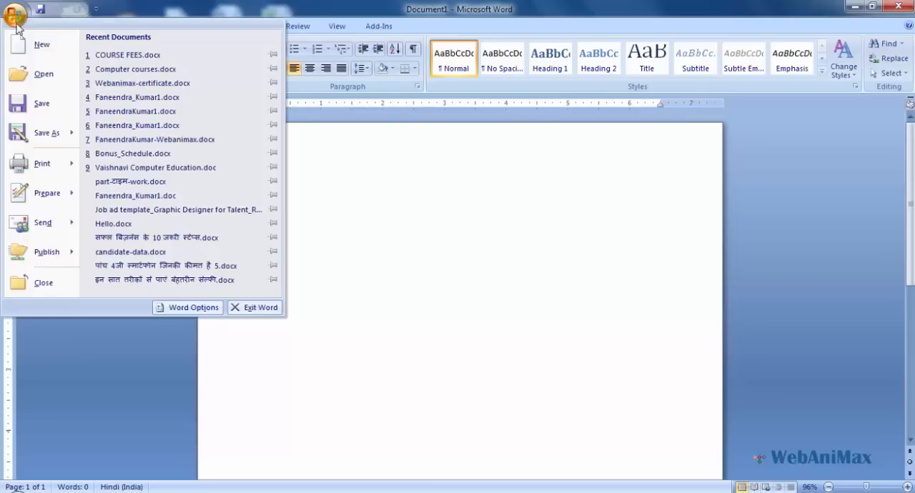
click(95, 356)
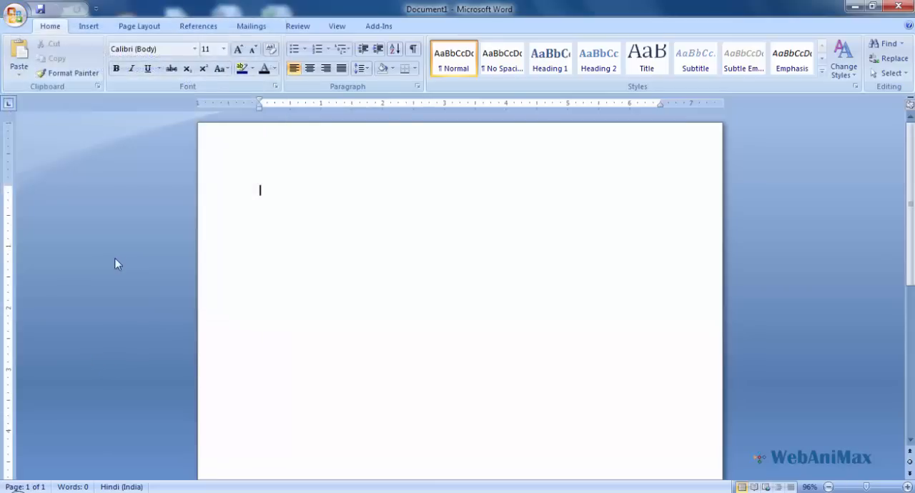
click(84, 29)
click(140, 29)
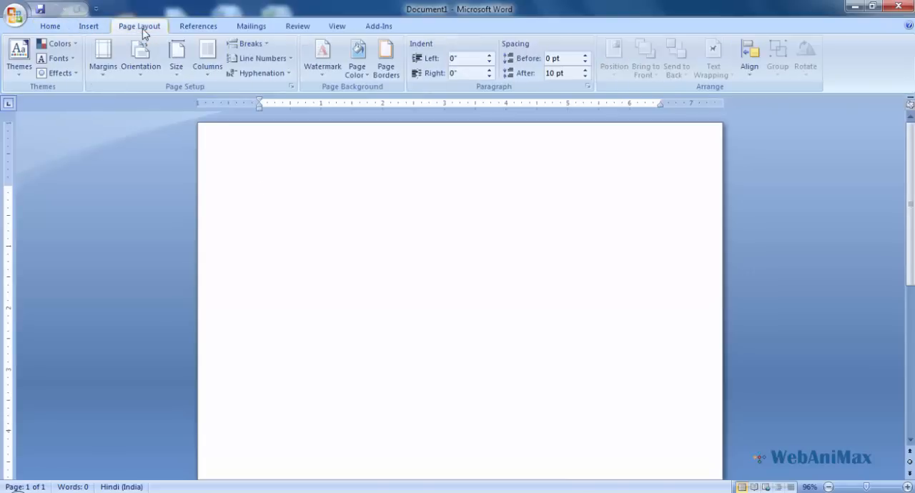
click(211, 29)
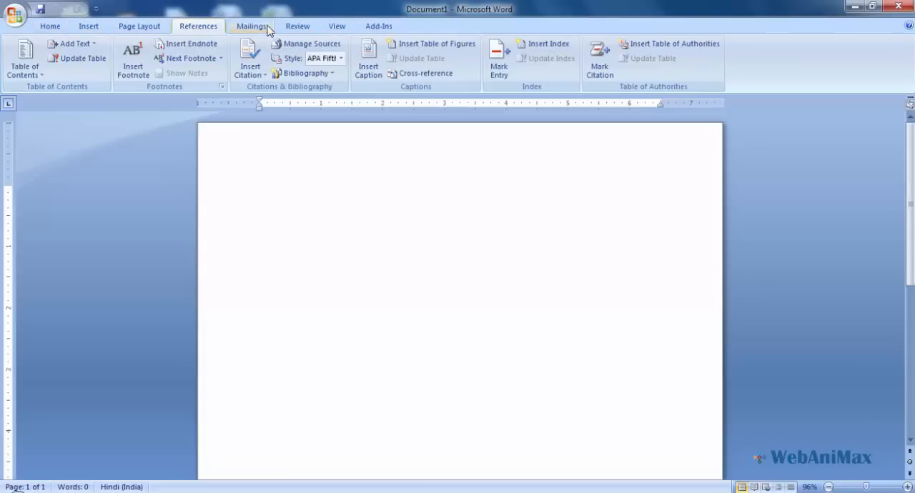
click(50, 26)
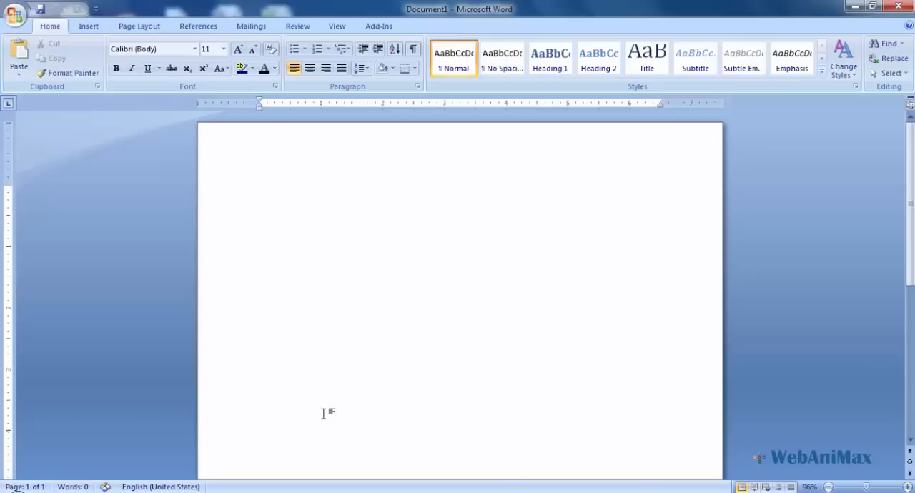
- View the blank page at 242% zoom, look across its width, and return the zoom to 100%
drag(910, 161, 888, 147)
drag(867, 487, 878, 487)
mouse_move(636, 477)
mouse_down()
mouse_move(459, 465)
mouse_move(560, 482)
mouse_up()
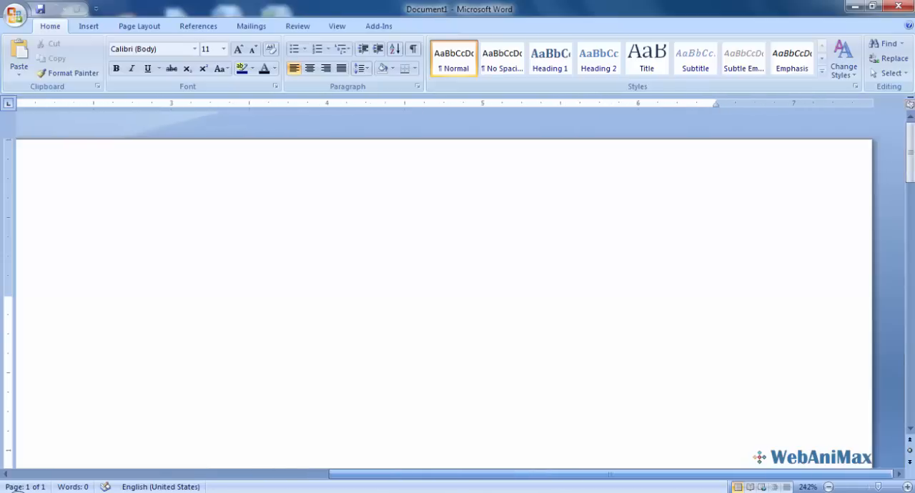
drag(488, 474, 430, 474)
drag(651, 474, 718, 473)
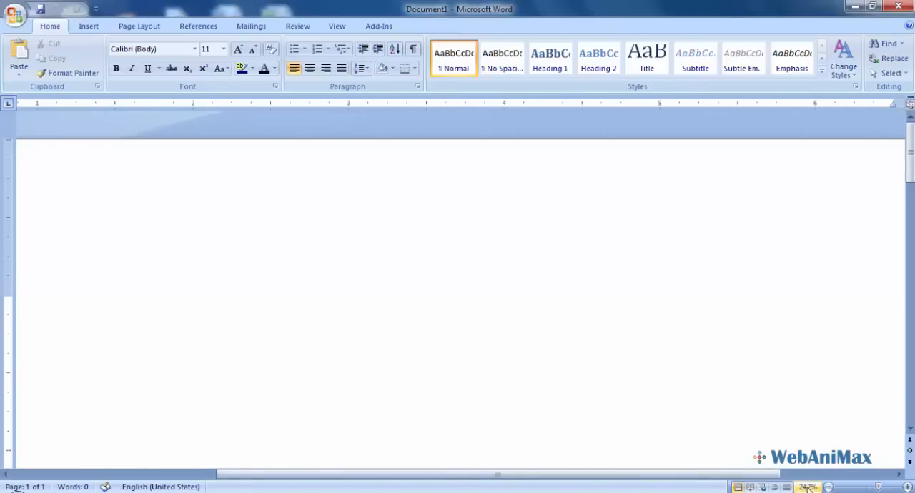
drag(879, 487, 870, 487)
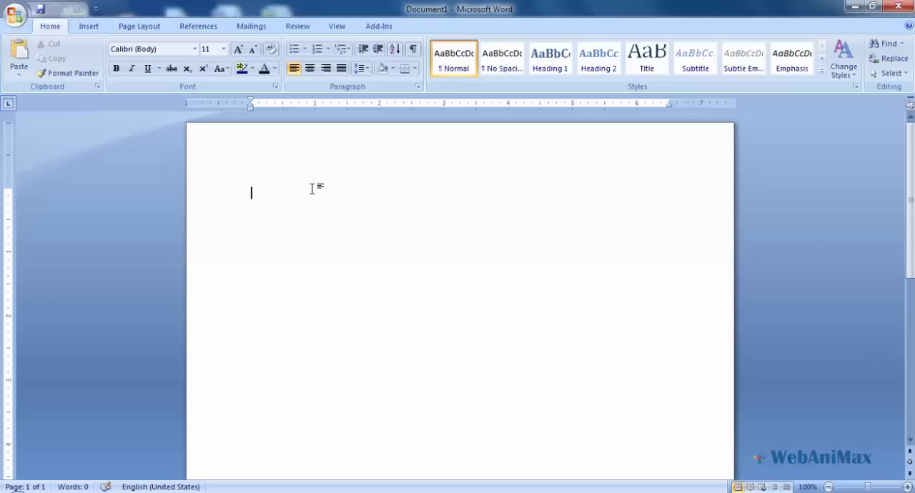
- Enter the text "Hi How are you" on the first line of the blank document
text(Hi How are you)
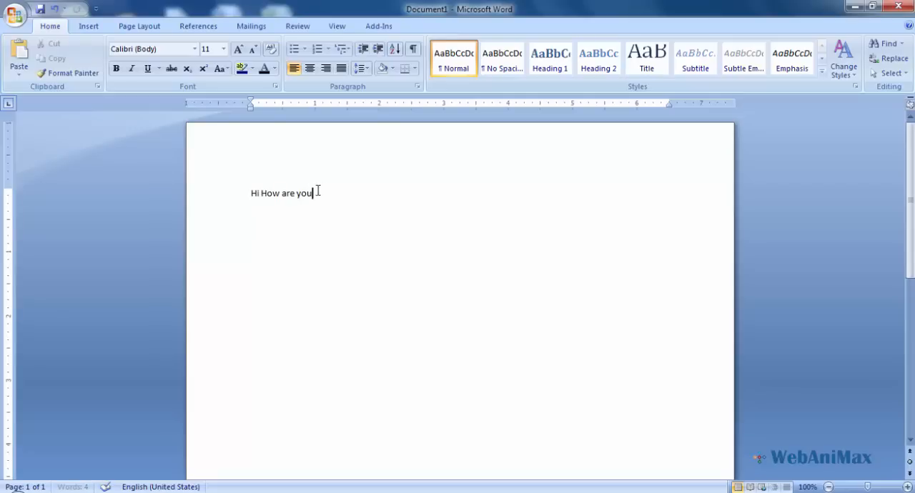
- Format the whole line "Hi How are you" in Arial Black at size 20
drag(317, 190, 247, 198)
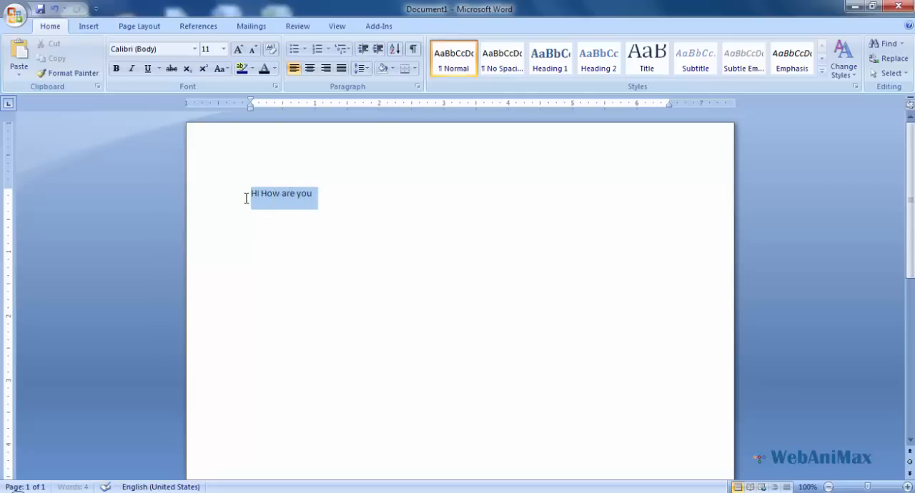
click(195, 50)
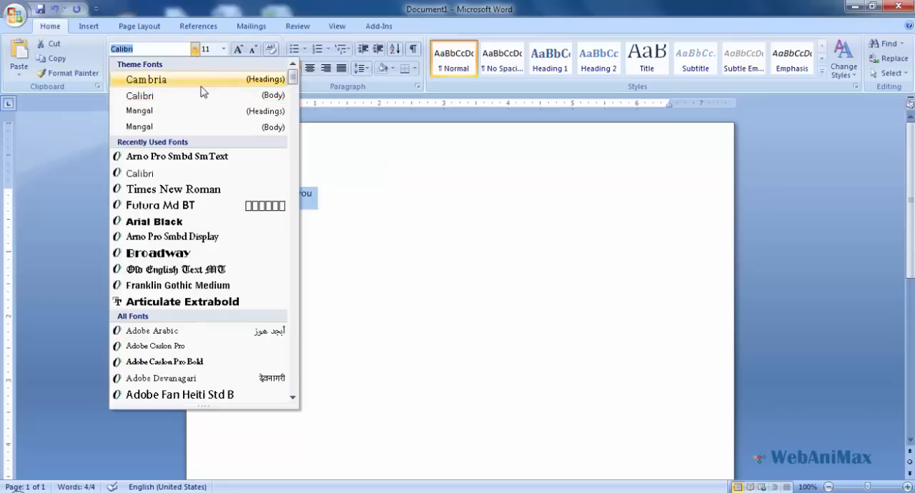
click(195, 223)
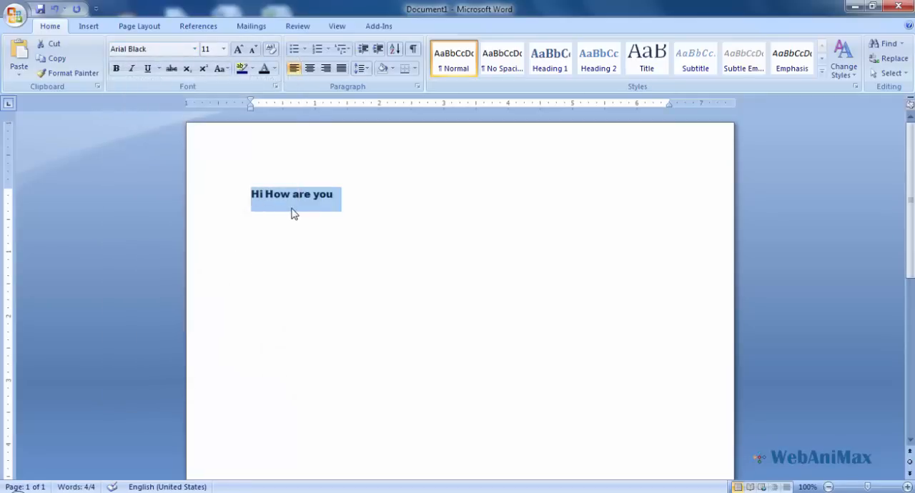
click(224, 50)
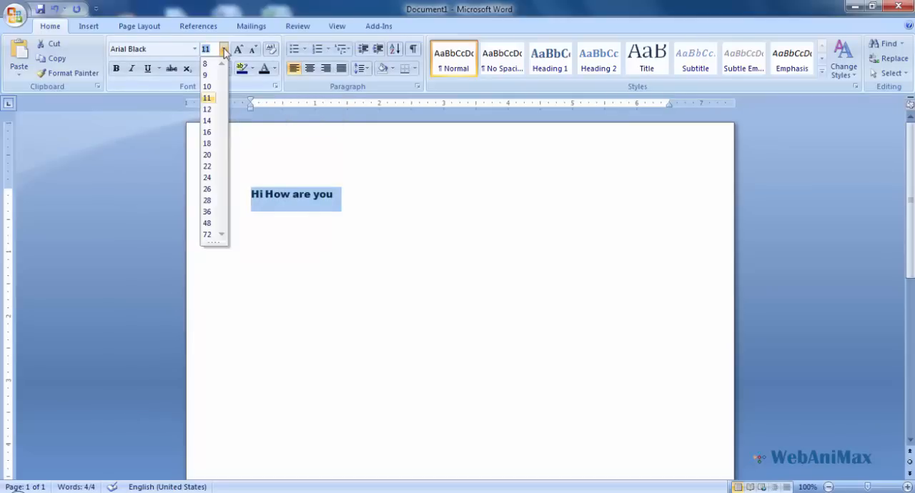
click(208, 155)
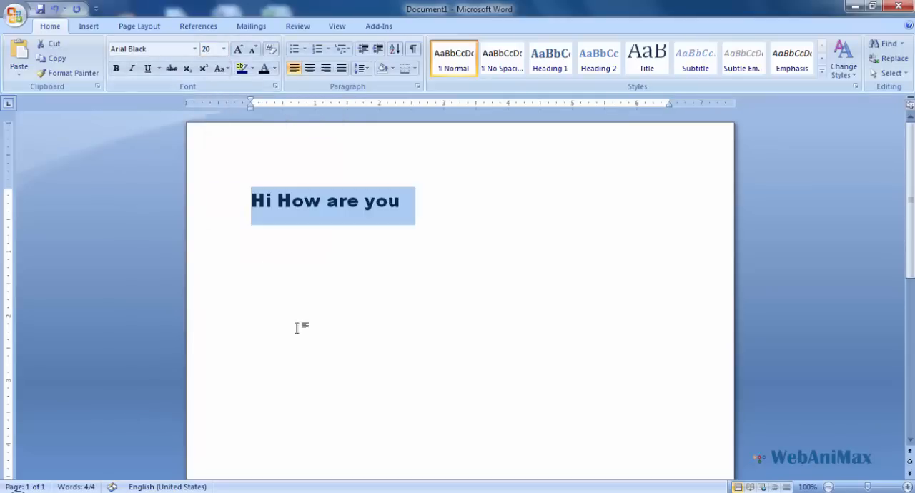
- Grow the selected line's font step by step to size 26, and shrink it back to size 20
click(240, 53)
click(240, 53)
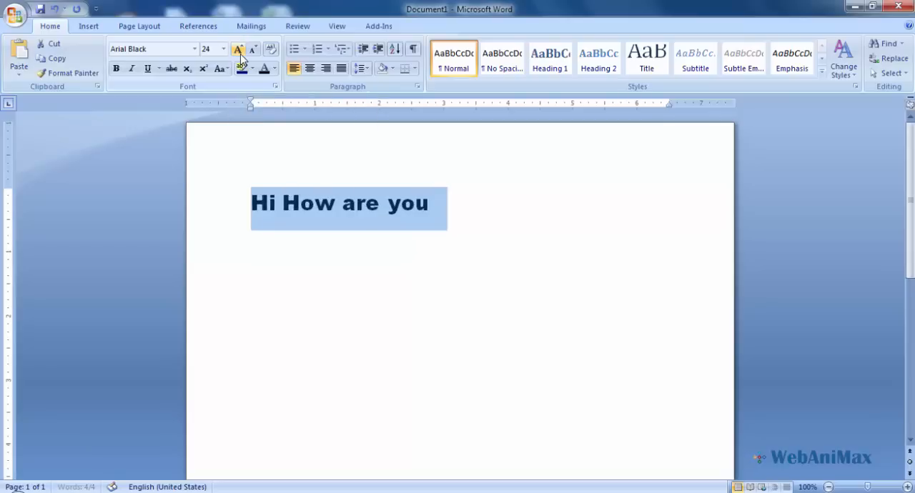
click(240, 53)
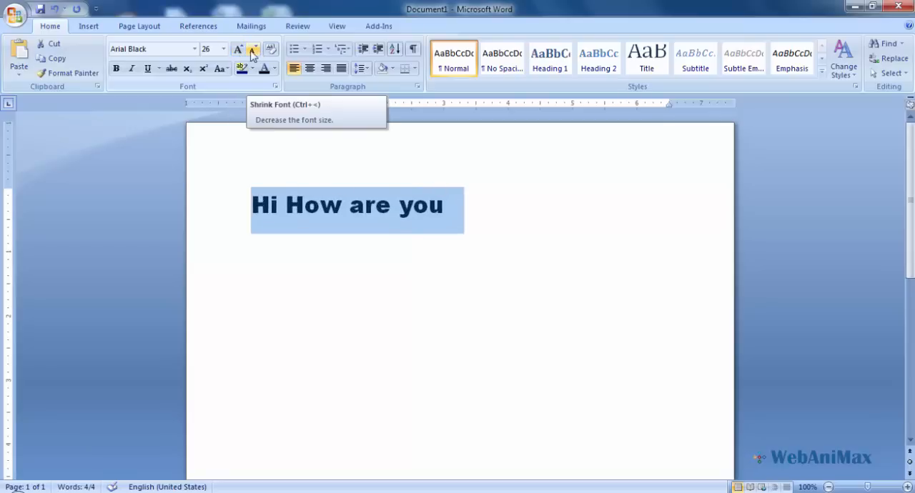
click(252, 51)
click(252, 51)
click(253, 52)
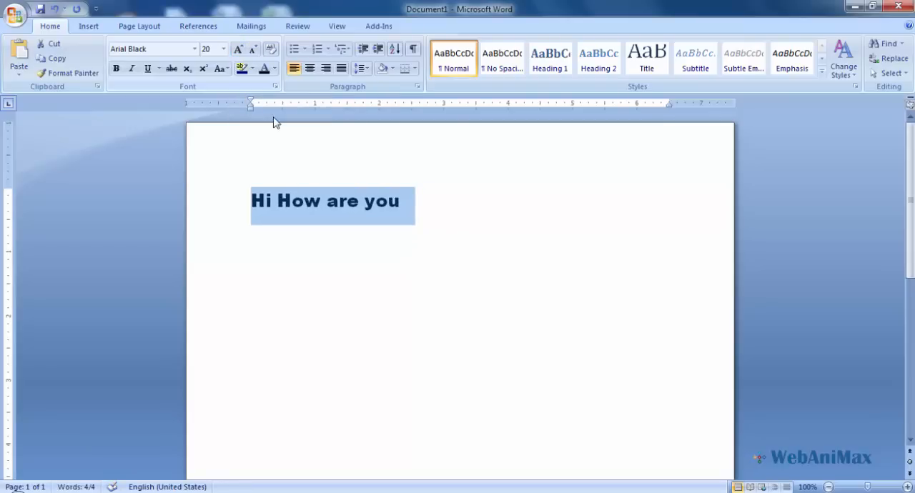
- Turn bold on and off again for the words "How are you", and make them italic
click(281, 202)
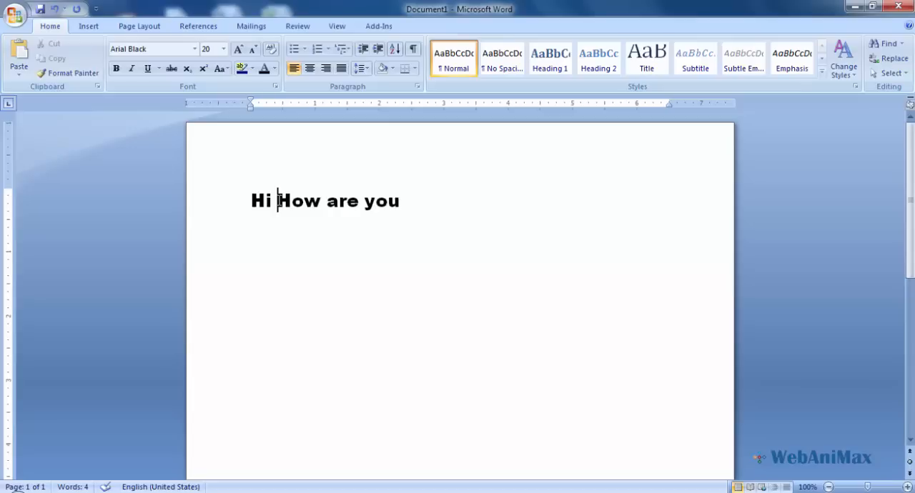
drag(278, 200, 390, 225)
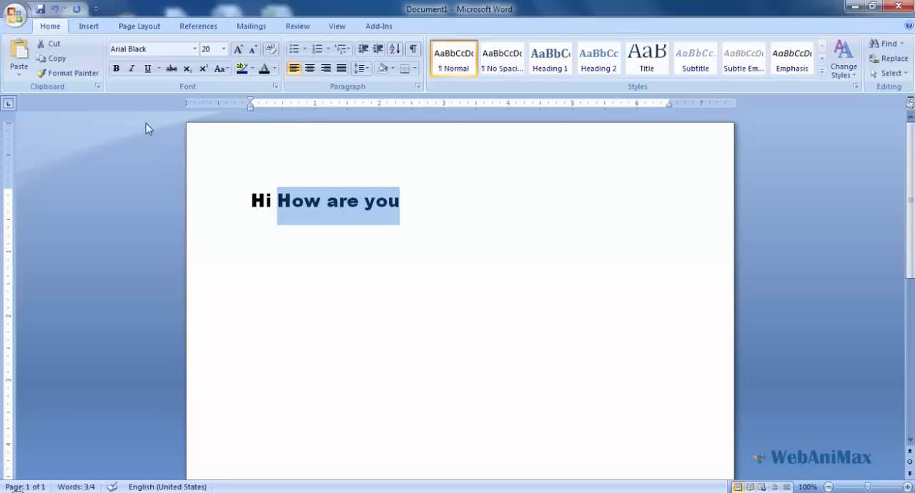
click(117, 70)
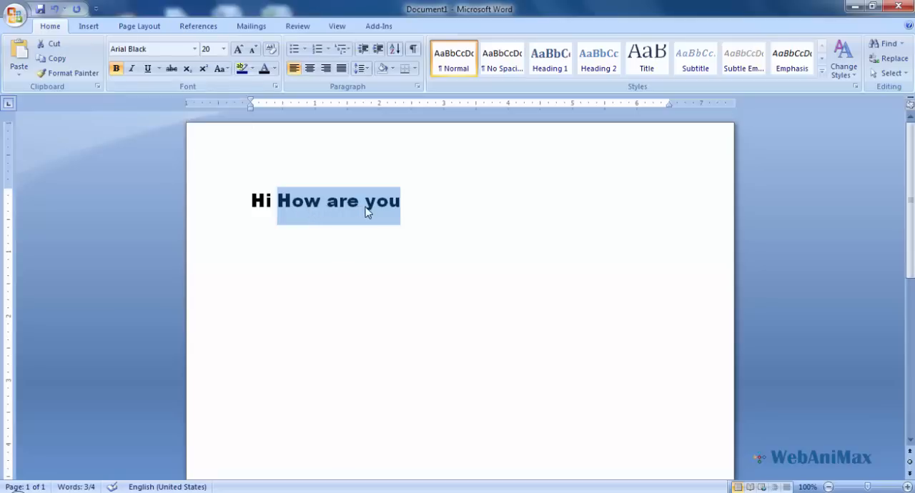
click(117, 69)
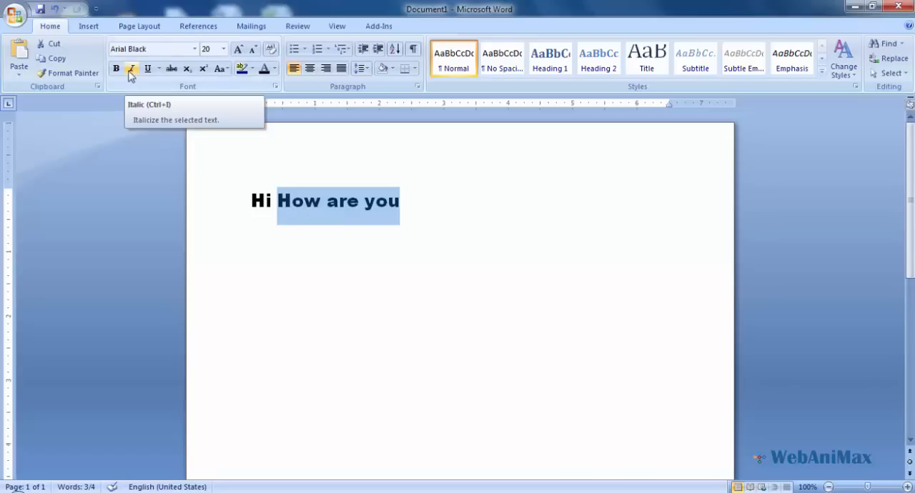
click(131, 69)
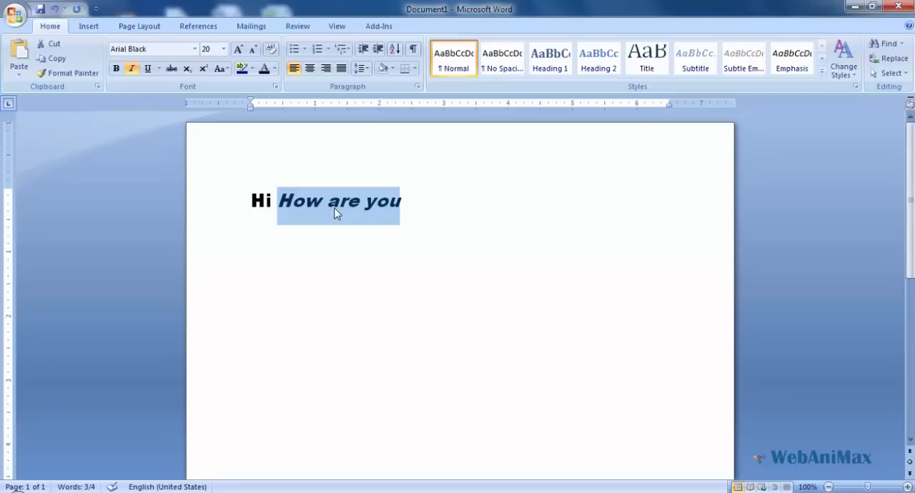
- Underline only the word "you", trying a dotted underline before applying the wave underline
click(308, 208)
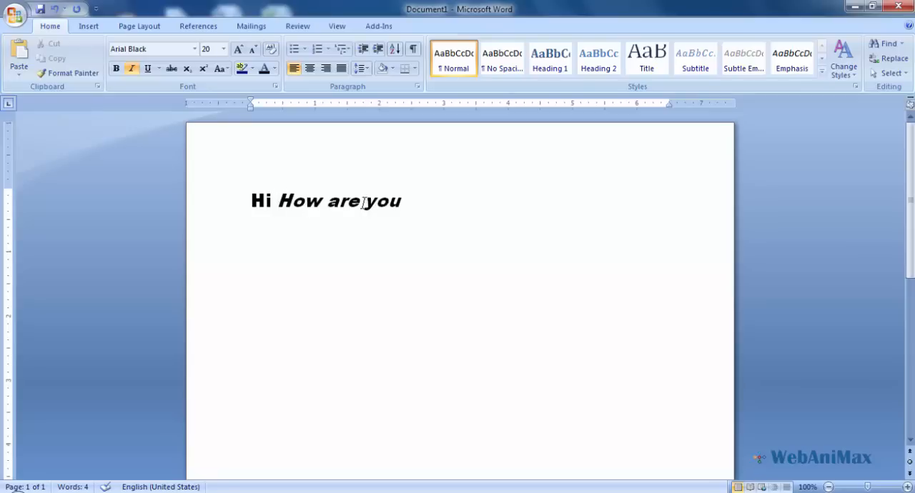
drag(365, 201, 401, 202)
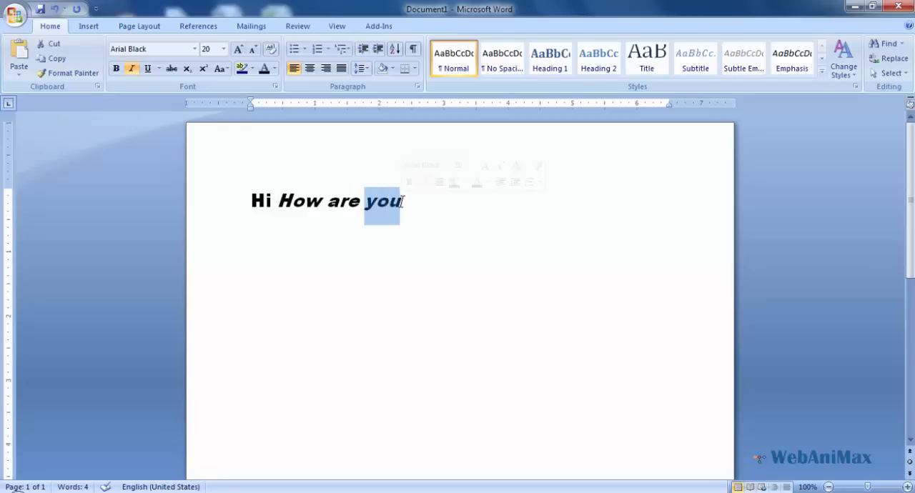
click(148, 69)
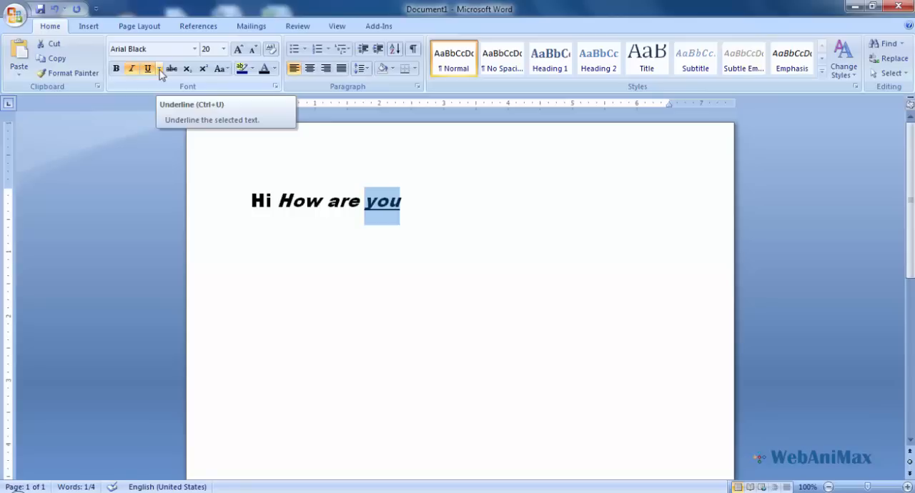
click(160, 70)
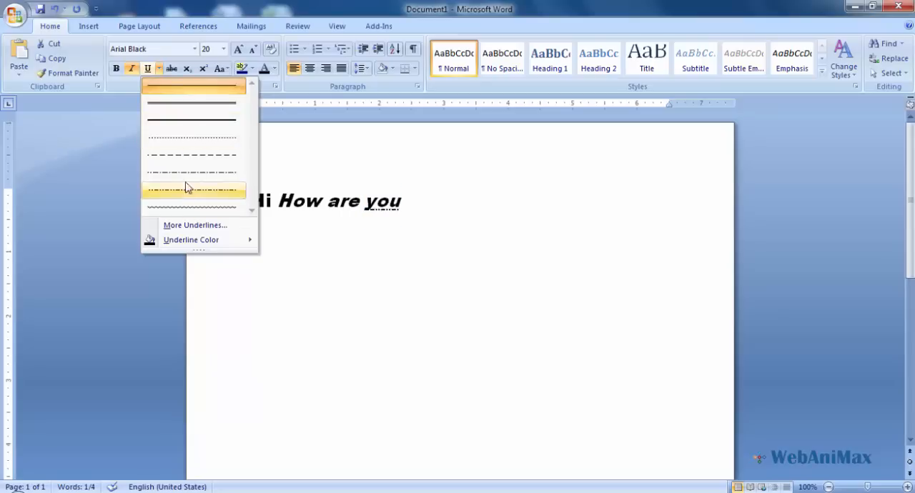
click(190, 139)
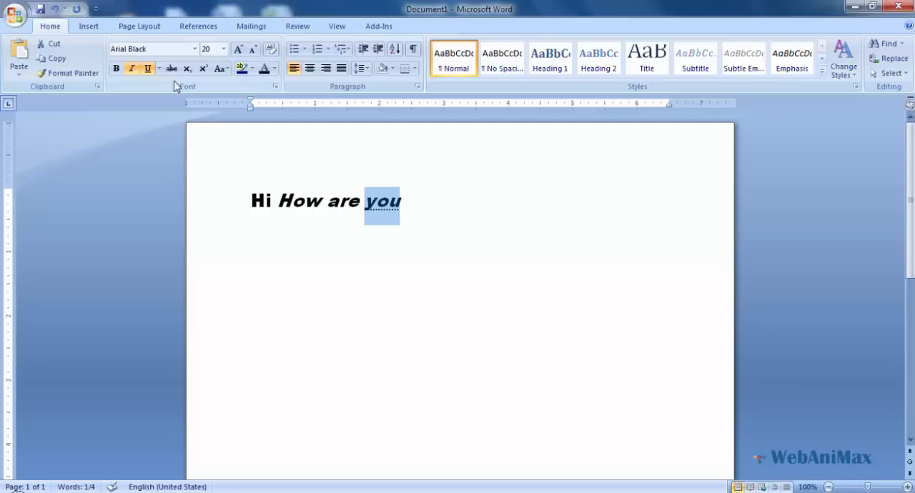
click(158, 69)
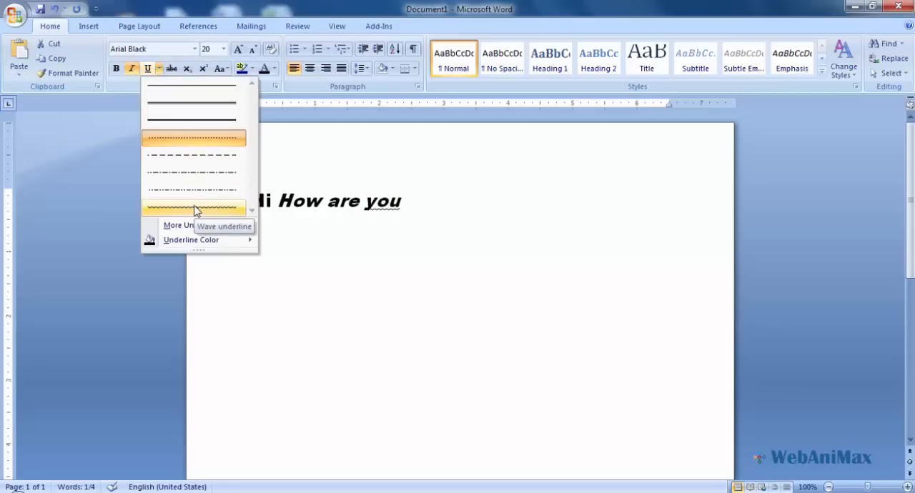
click(193, 208)
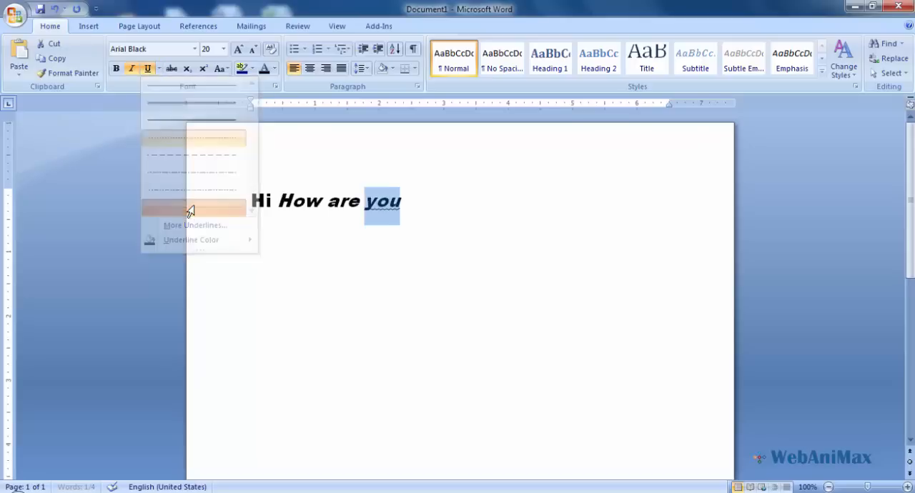
- Change the underline of the word "you" to a double underline and colour it red
click(158, 70)
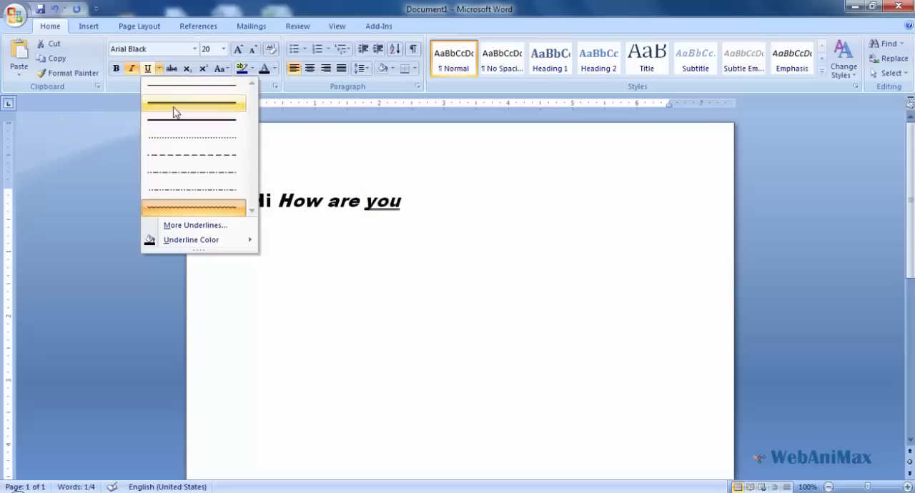
click(174, 107)
click(159, 70)
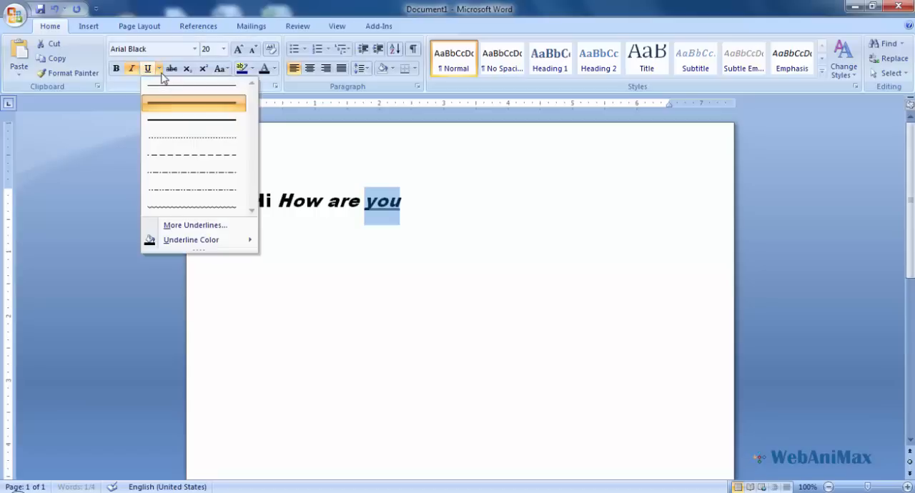
mouse_move(246, 242)
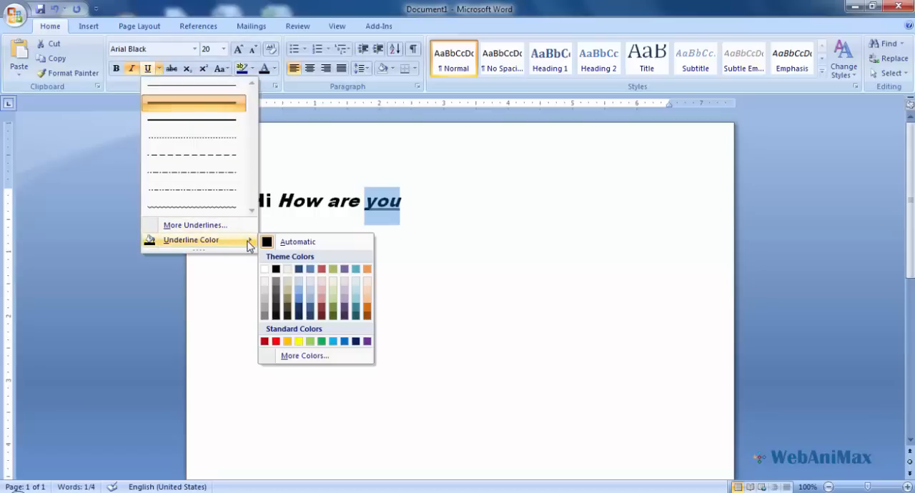
click(276, 342)
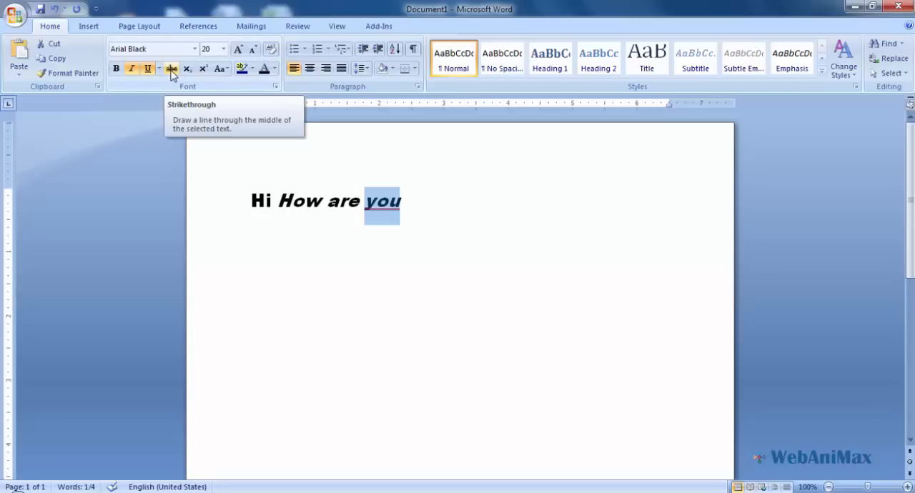
- Apply strikethrough to the word "are" in the first line
click(307, 202)
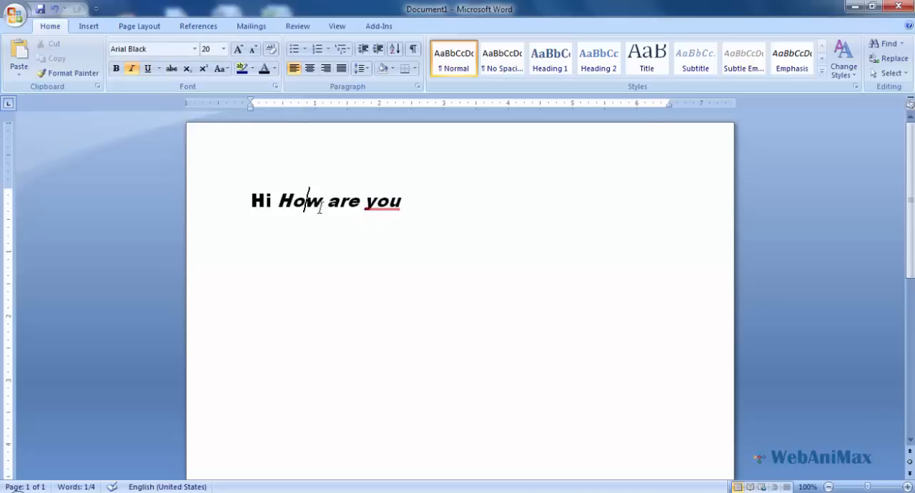
drag(326, 201, 359, 202)
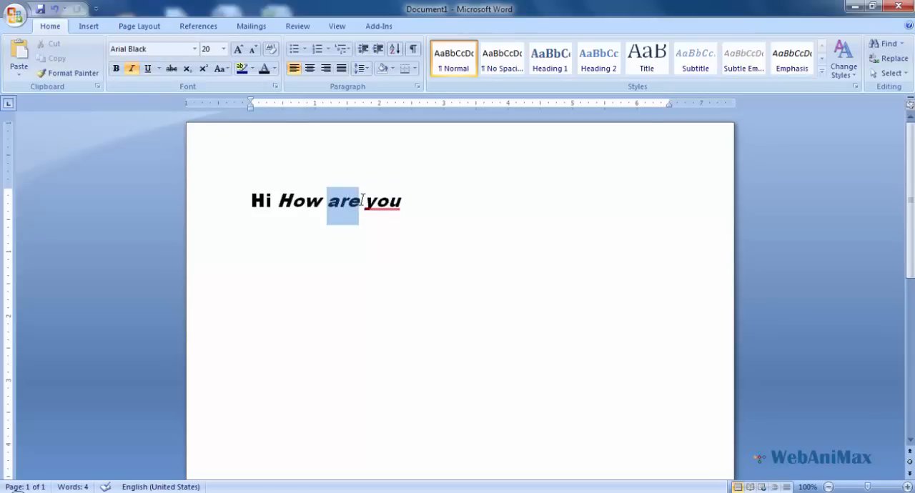
click(172, 69)
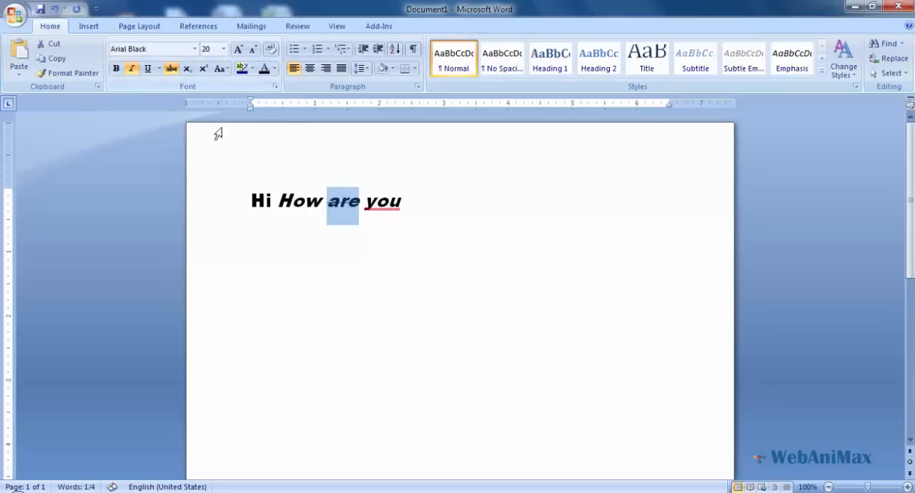
click(329, 201)
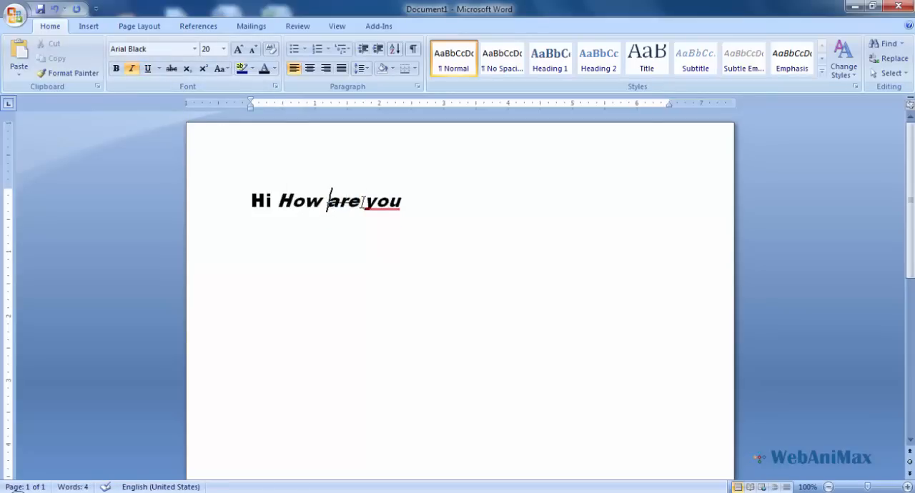
- Add a new line reading "10th" below the first line and make its "th" superscript
click(405, 205)
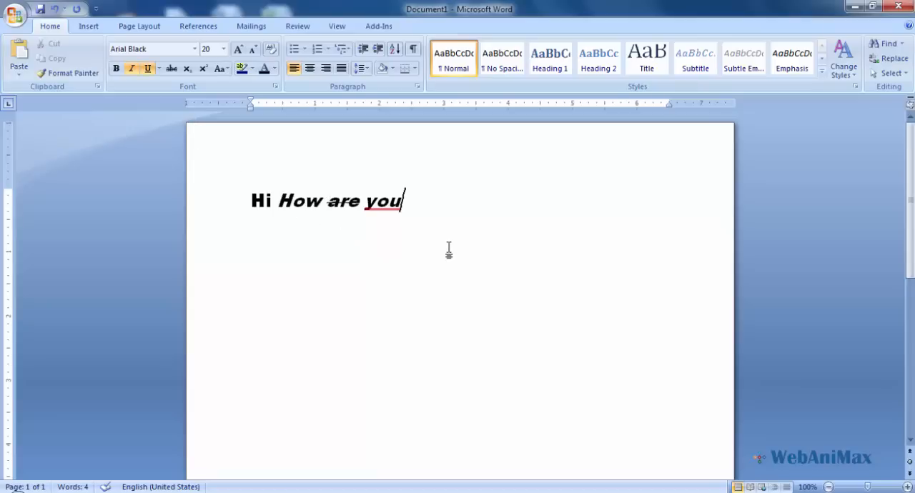
key(Return)
text(10th)
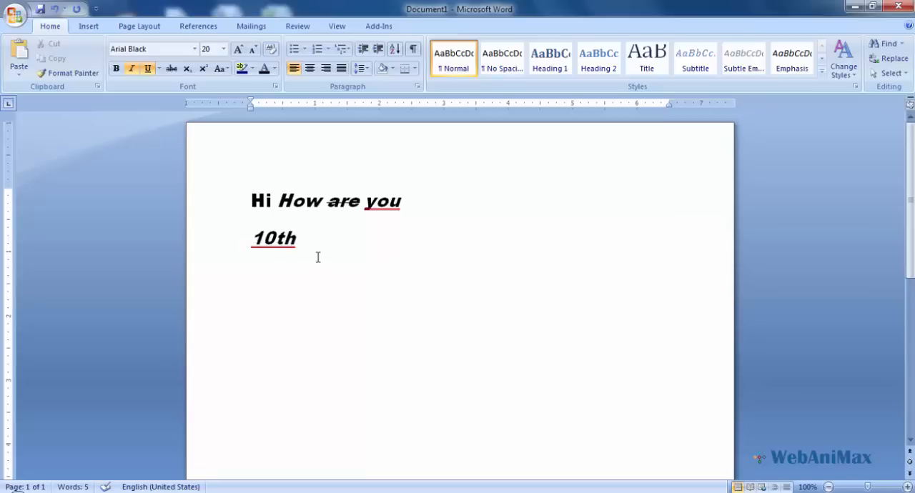
drag(276, 236, 296, 240)
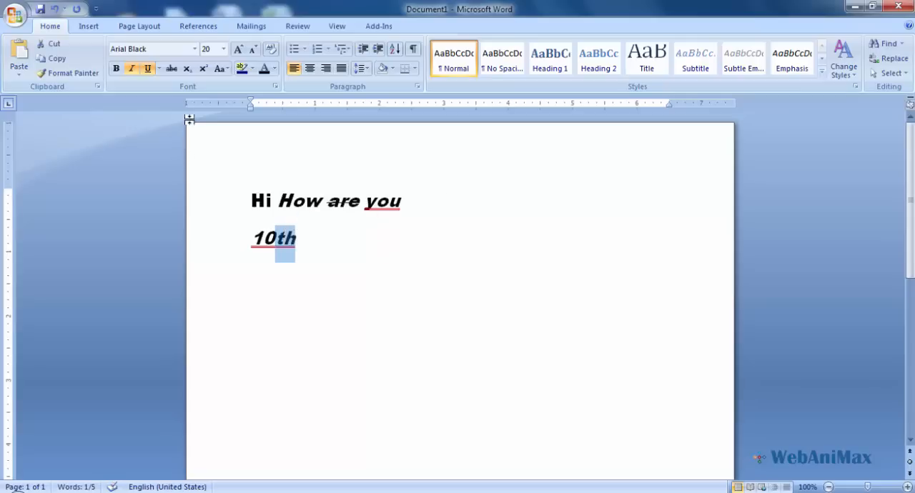
click(204, 70)
- Add "H2O" after "10th" with the 2 as subscript, and move it onto its own line
click(293, 237)
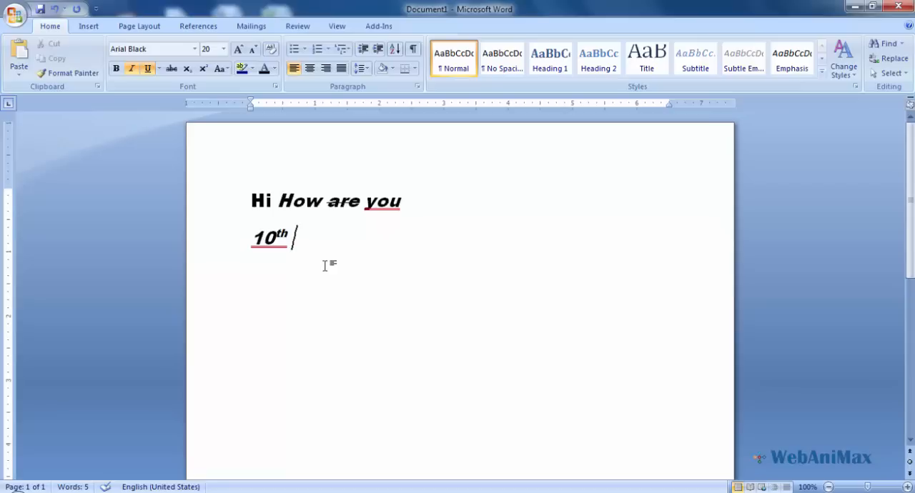
text(H2)
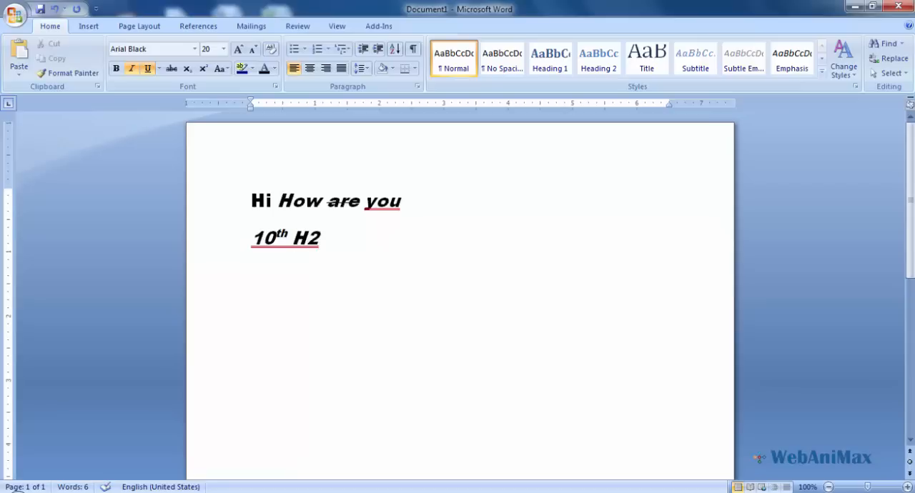
text(O)
drag(306, 236, 317, 231)
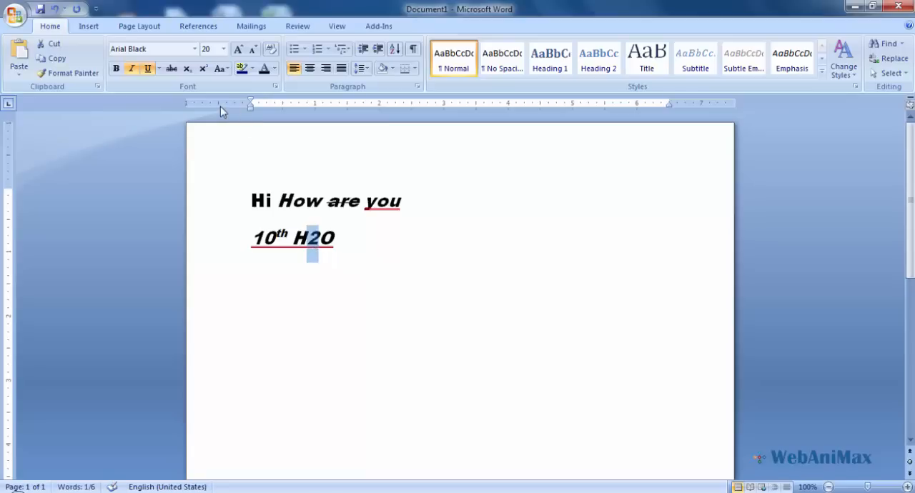
click(186, 73)
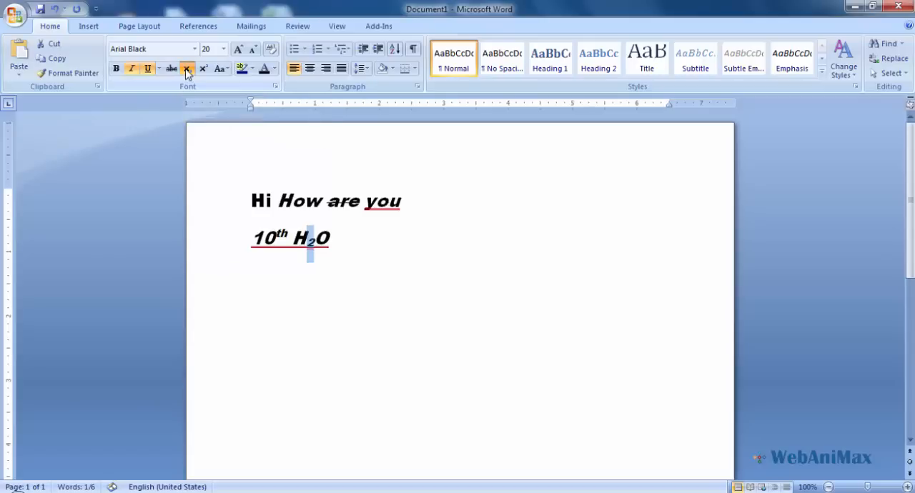
click(302, 268)
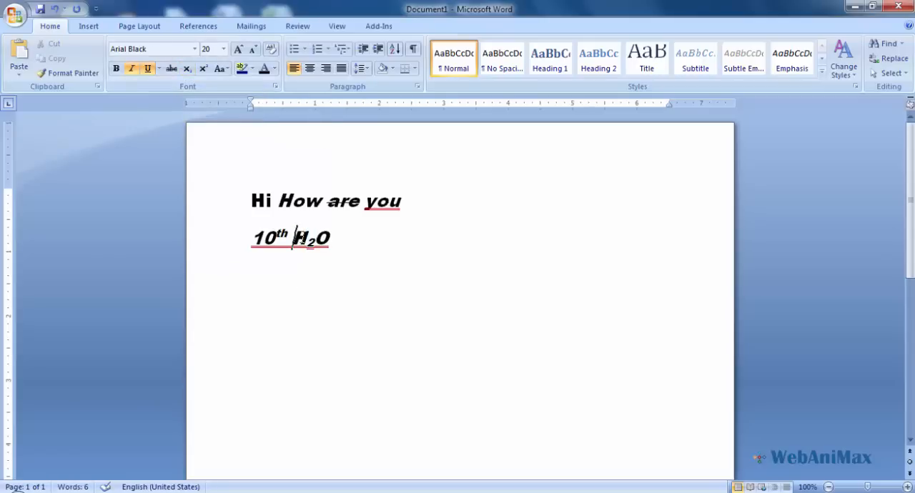
key(Return)
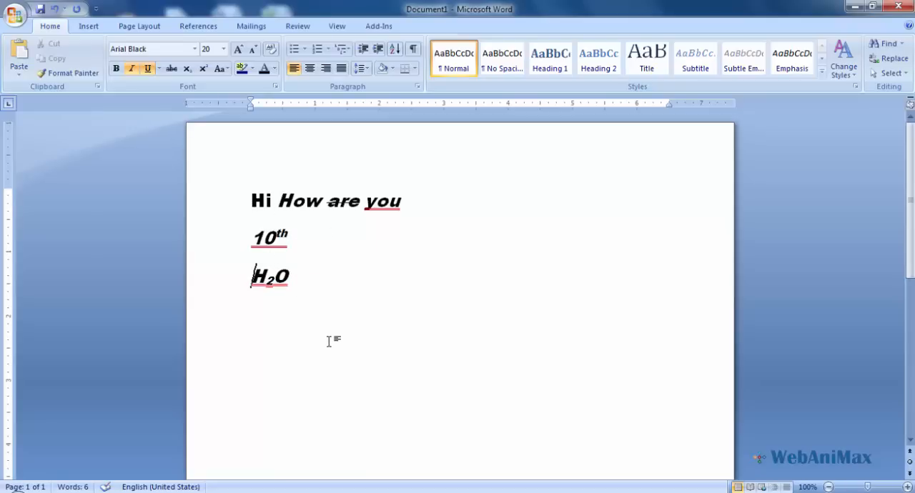
- Add the sentence "Today is great day." on a new line below H2O
key(End)
key(Return)
text(Today is ge)
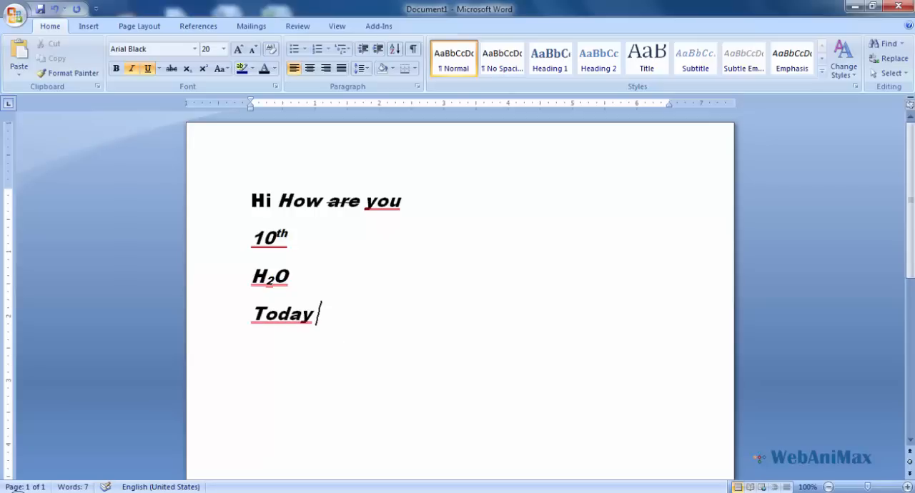
key(BackSpace)
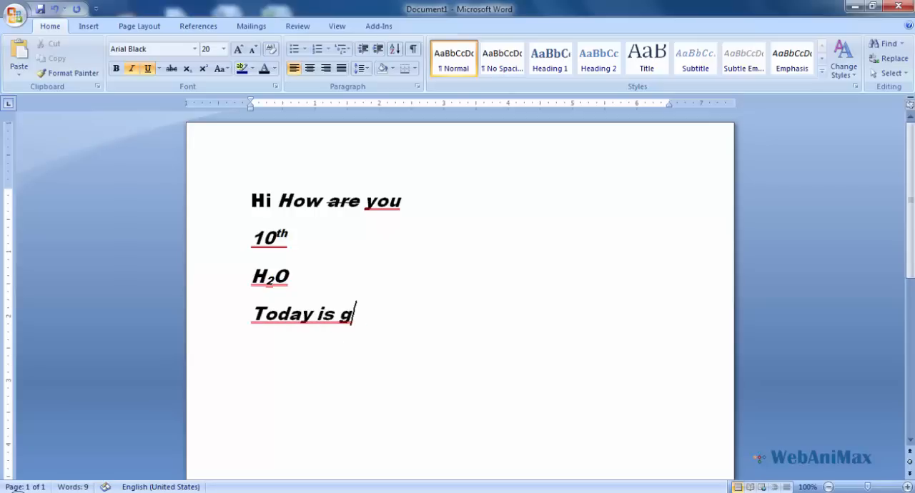
text(reat)
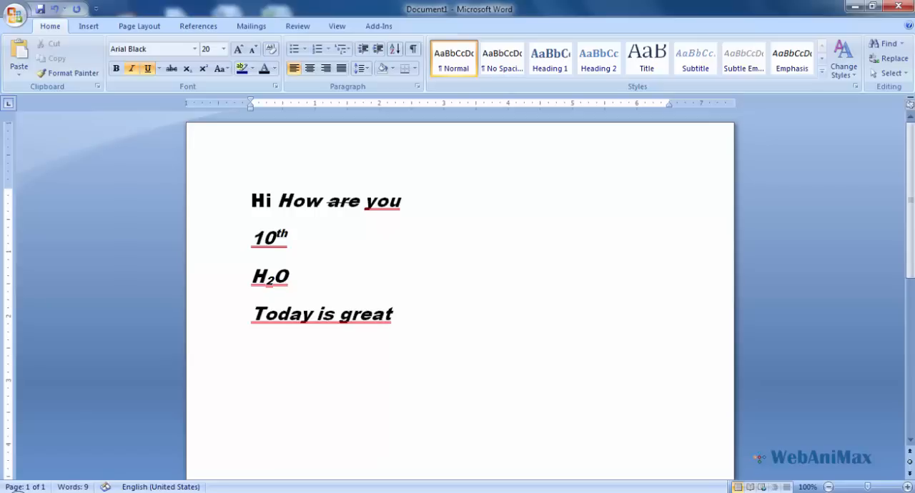
text( day.)
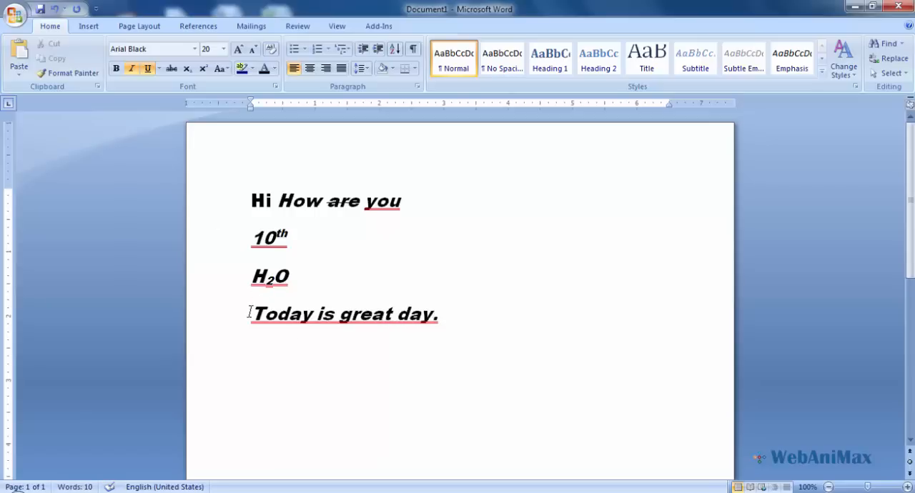
- Remove the italic and underline formatting from the line "Today is great day."
drag(250, 312, 450, 324)
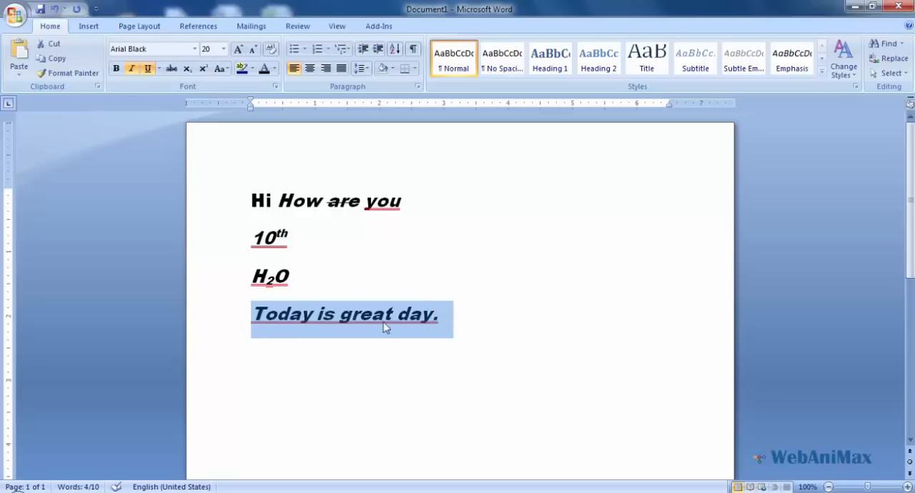
click(132, 69)
click(148, 69)
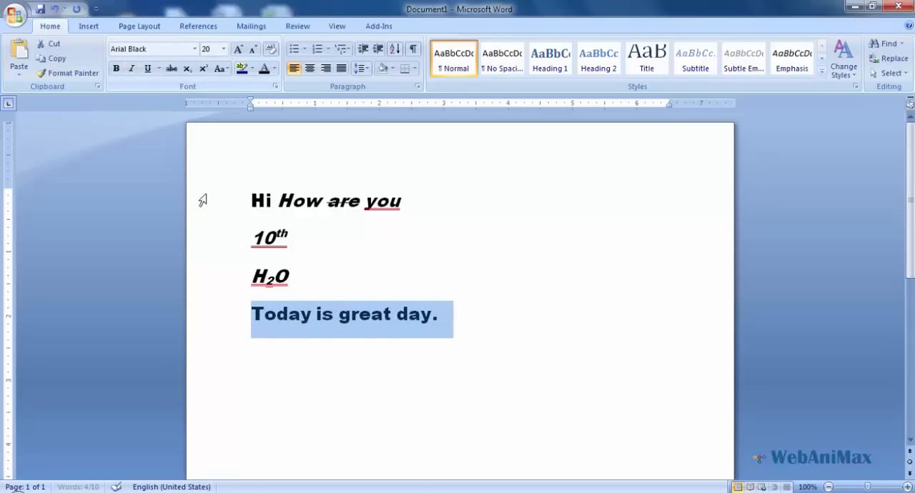
click(332, 336)
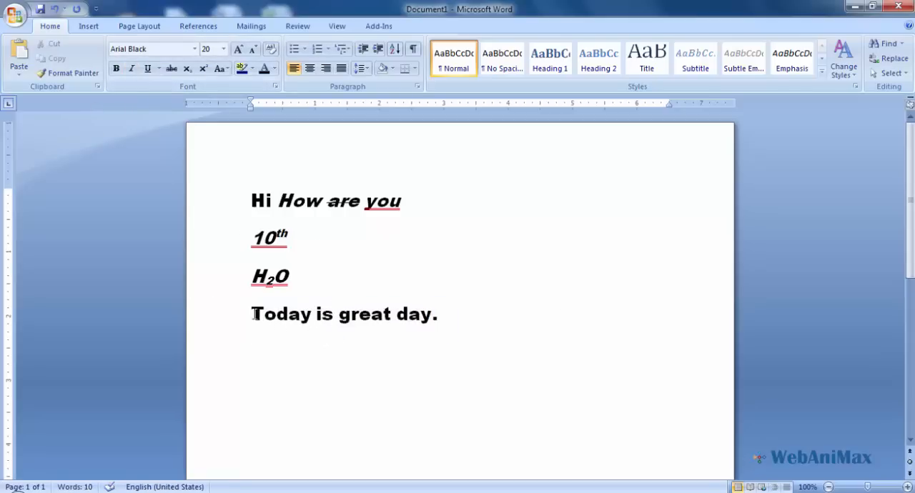
- Try the lowercase, UPPERCASE and Capitalize Each Word options in turn on the line "Today is great day."
drag(252, 314, 435, 322)
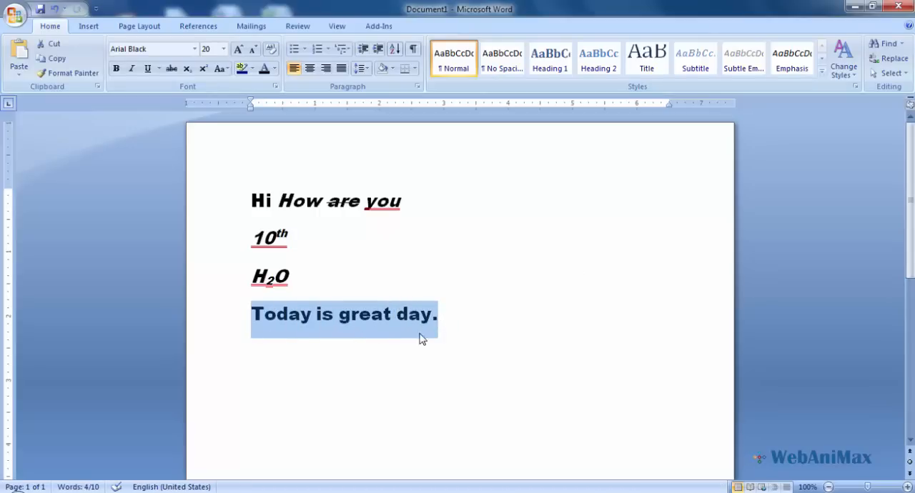
click(226, 70)
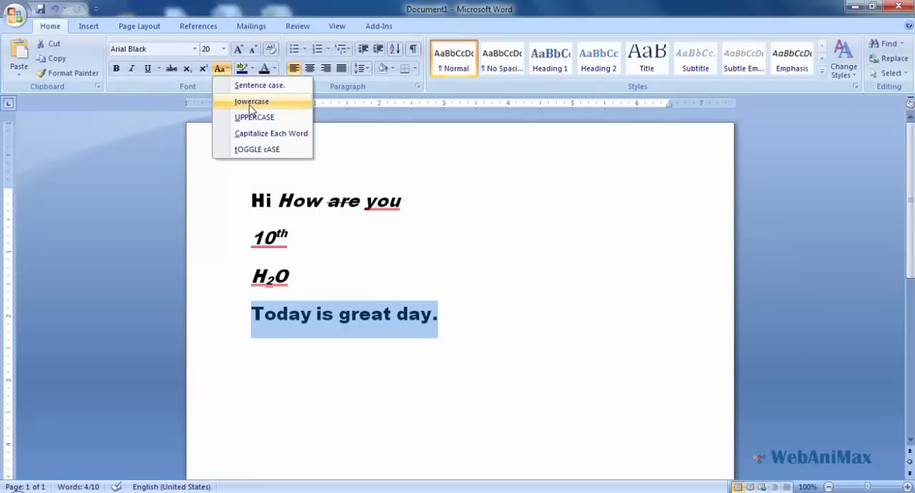
click(251, 101)
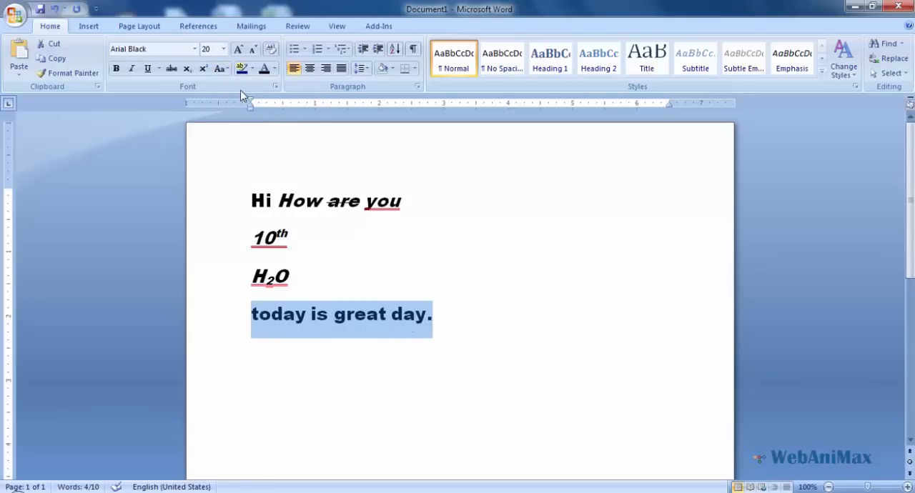
click(221, 69)
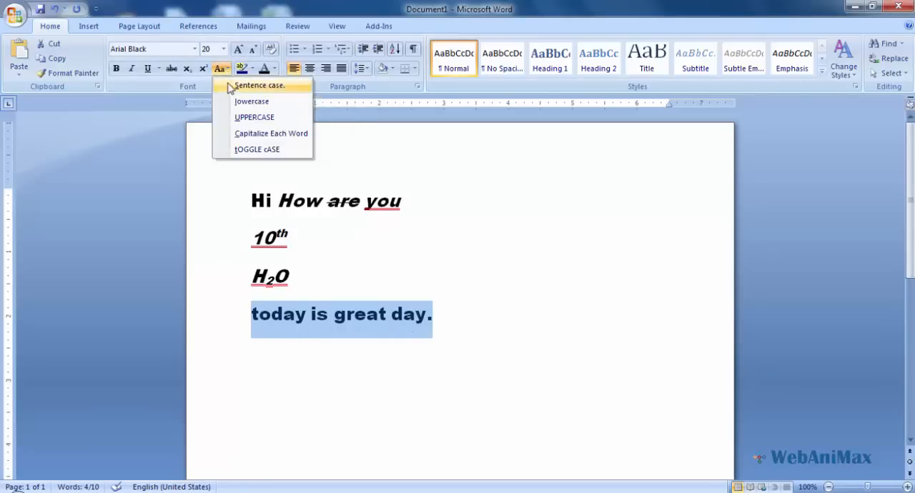
click(236, 120)
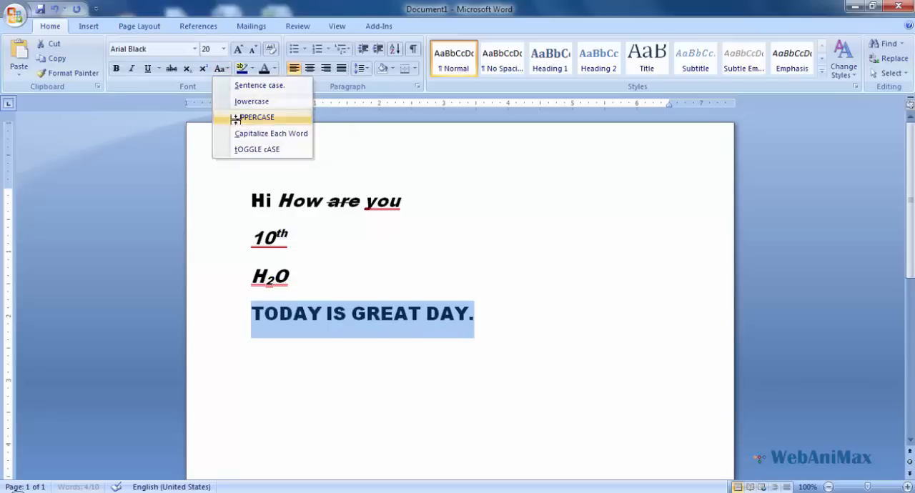
click(221, 69)
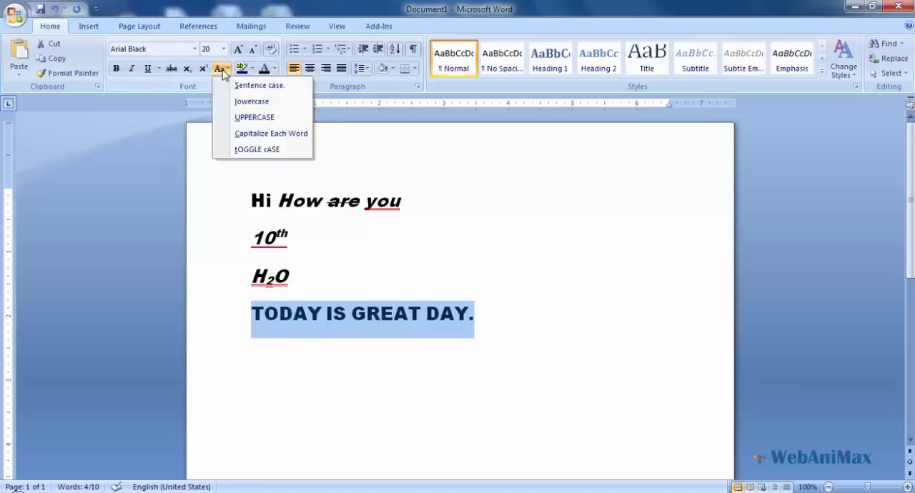
click(239, 136)
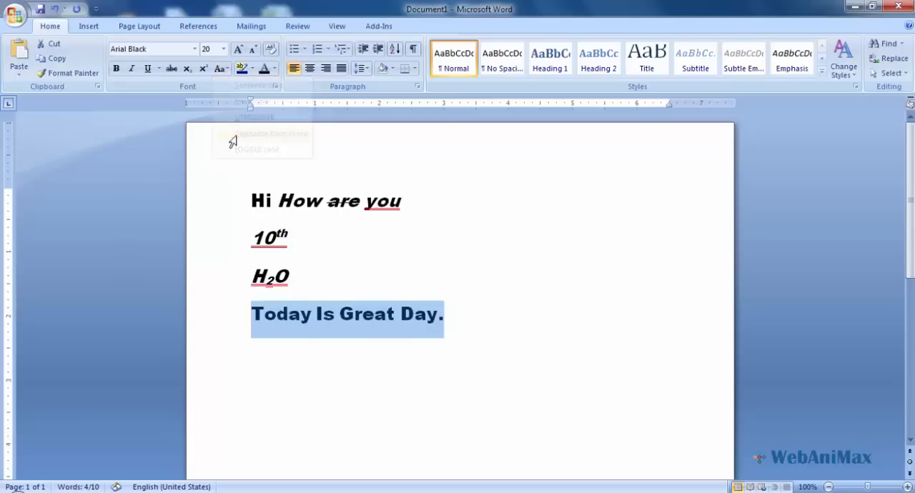
- Change the line "Today Is Great Day." to UPPERCASE and apply tOGGLE cASE to it
click(256, 322)
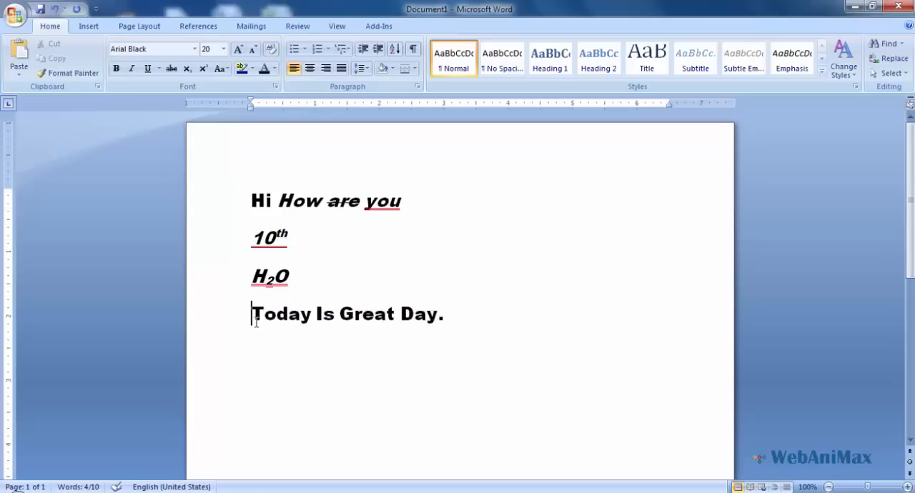
drag(254, 321, 328, 309)
drag(446, 320, 245, 313)
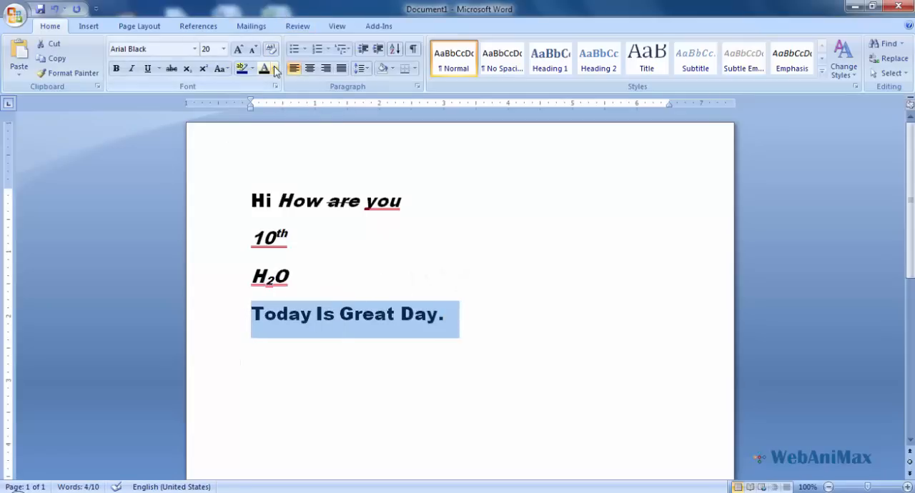
click(220, 68)
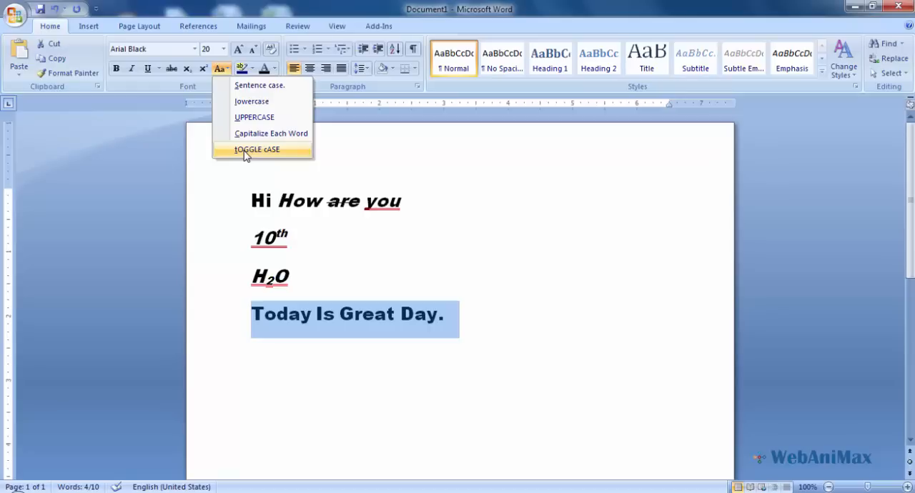
click(245, 119)
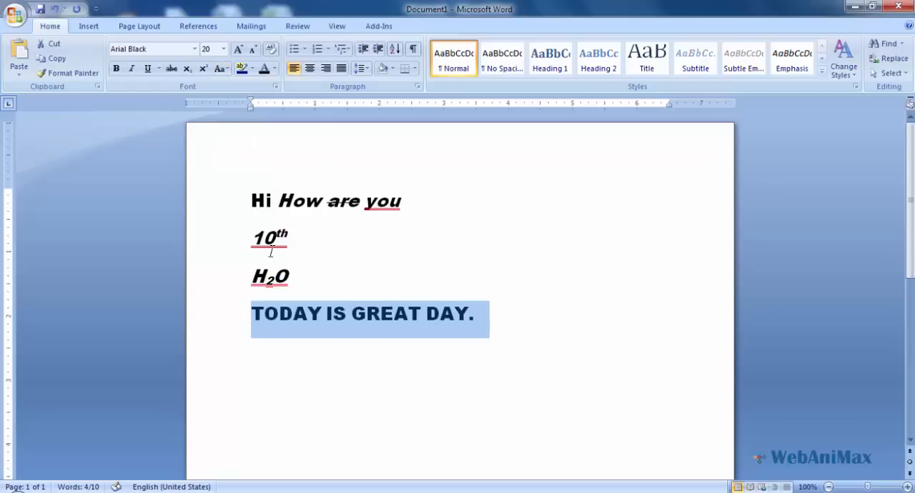
click(219, 68)
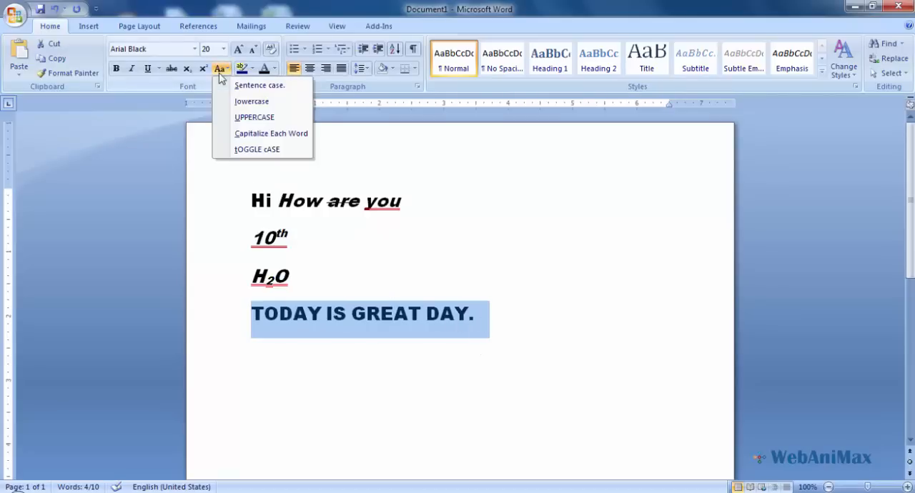
click(244, 151)
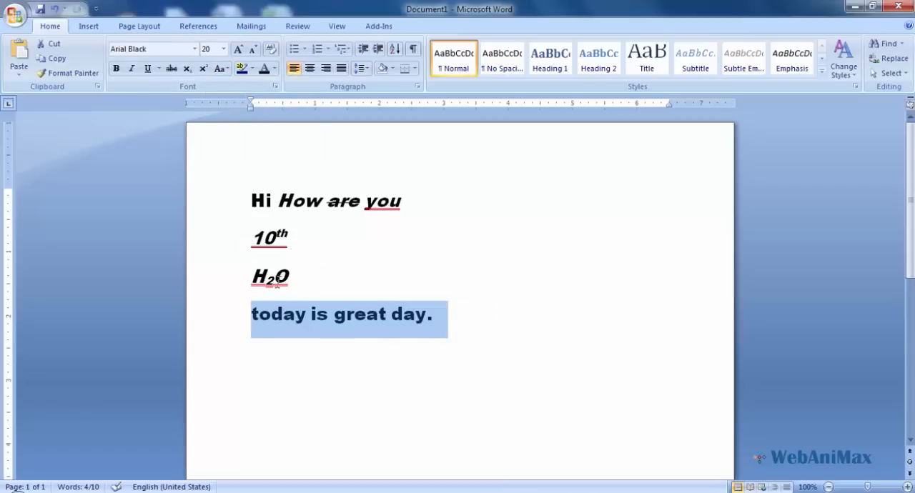
click(361, 340)
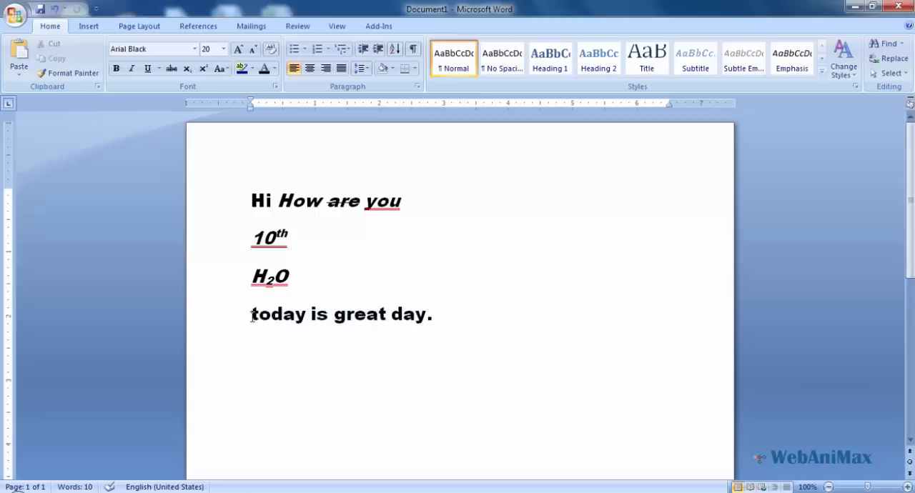
- Highlight the words "great day" in the last line with yellow
drag(252, 315, 450, 322)
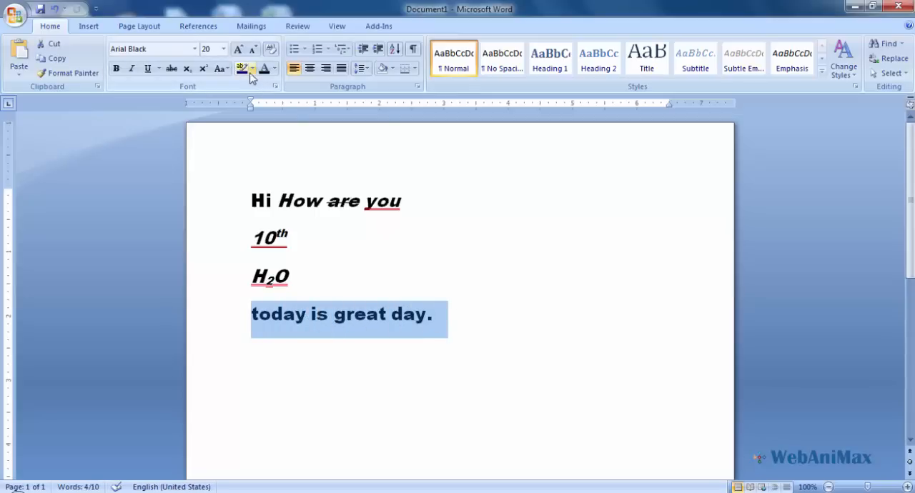
click(307, 318)
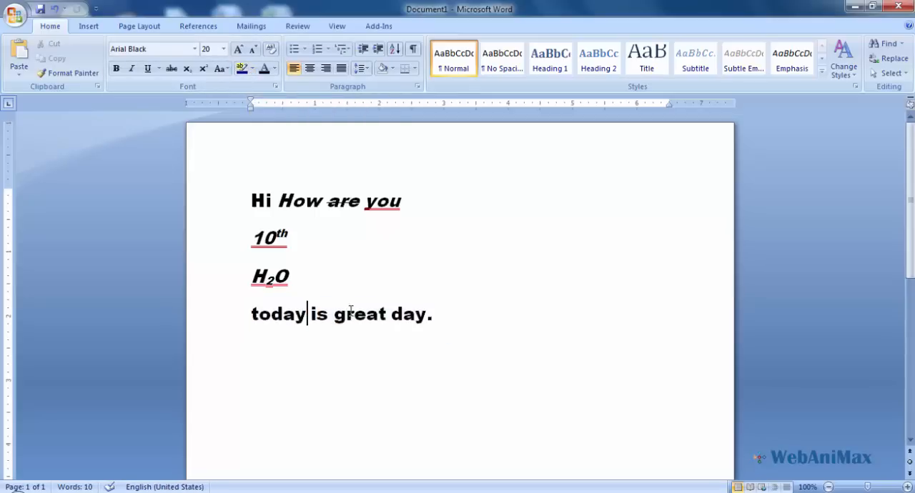
click(335, 315)
drag(335, 315, 426, 315)
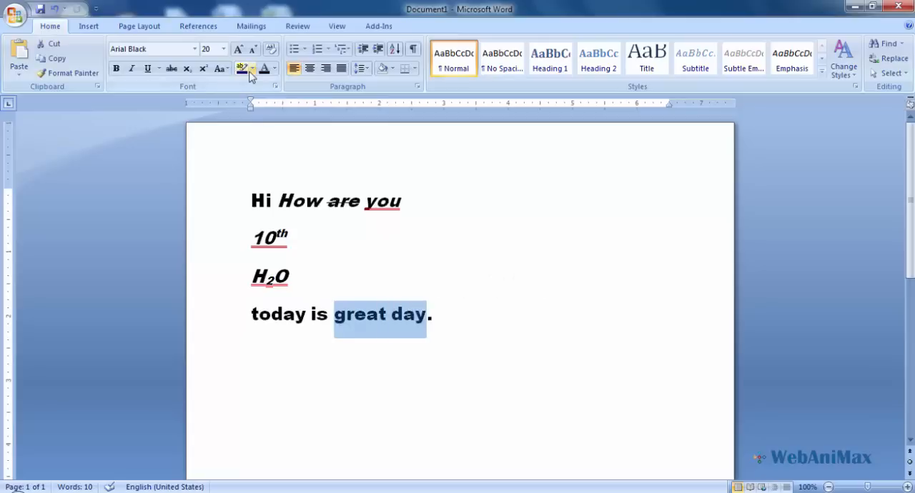
click(252, 69)
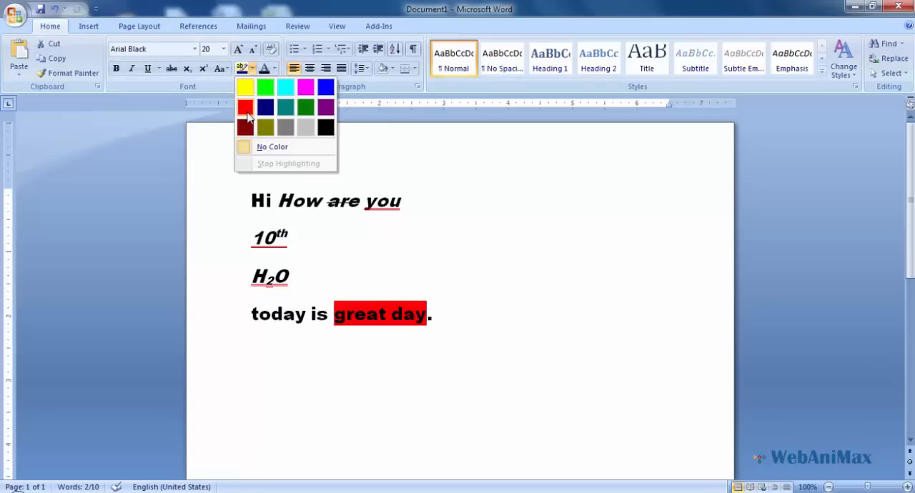
click(244, 87)
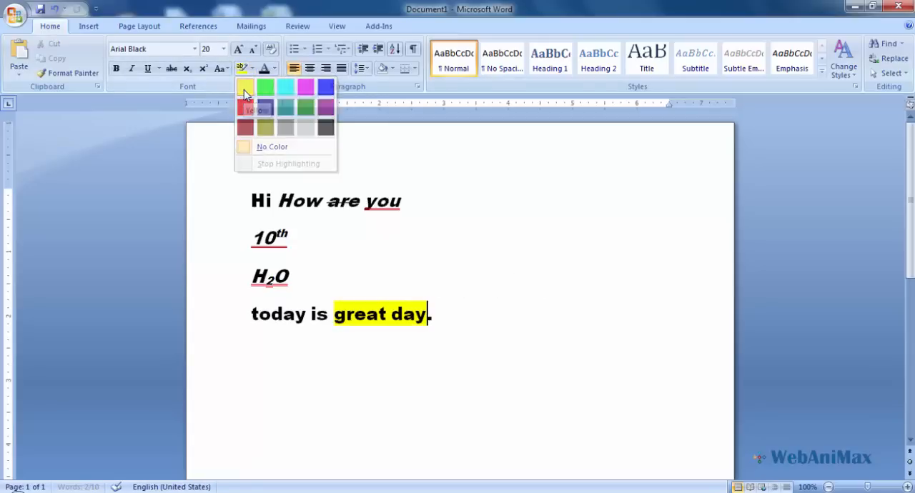
click(428, 315)
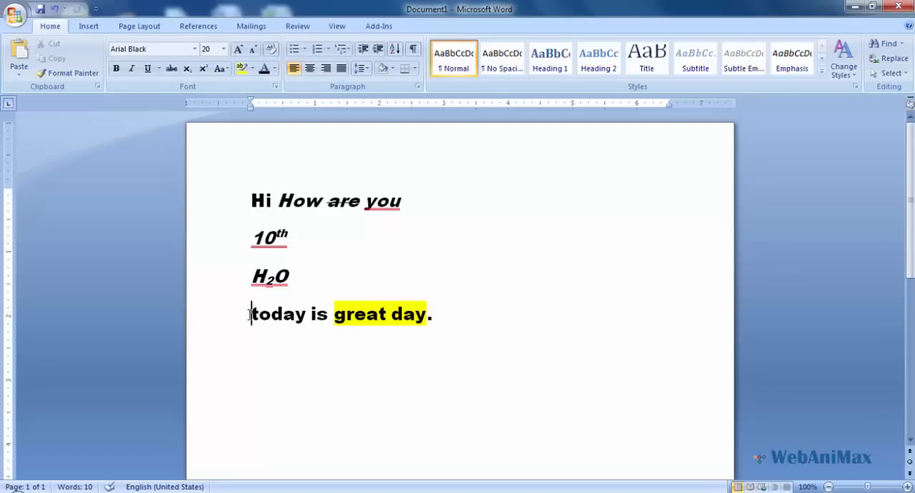
- Set the font color of the word "today" in the last line to the standard light blue
drag(250, 314, 275, 318)
click(304, 314)
drag(305, 310, 252, 311)
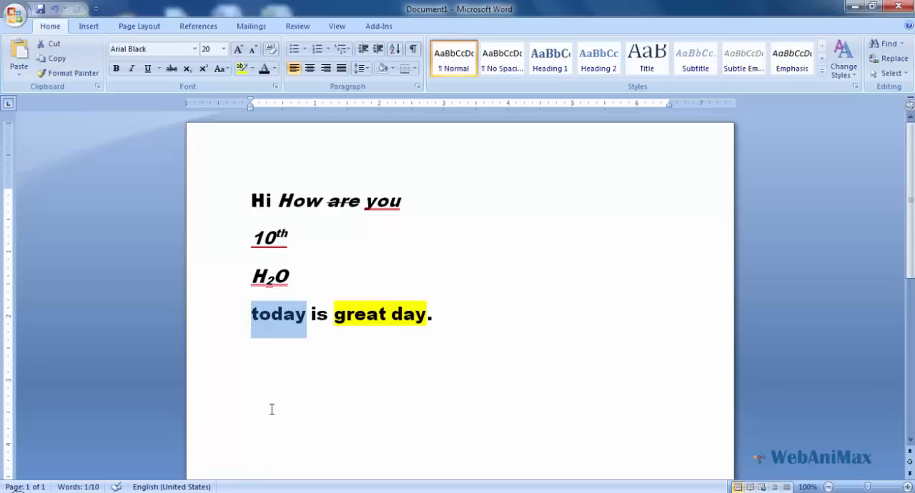
click(274, 68)
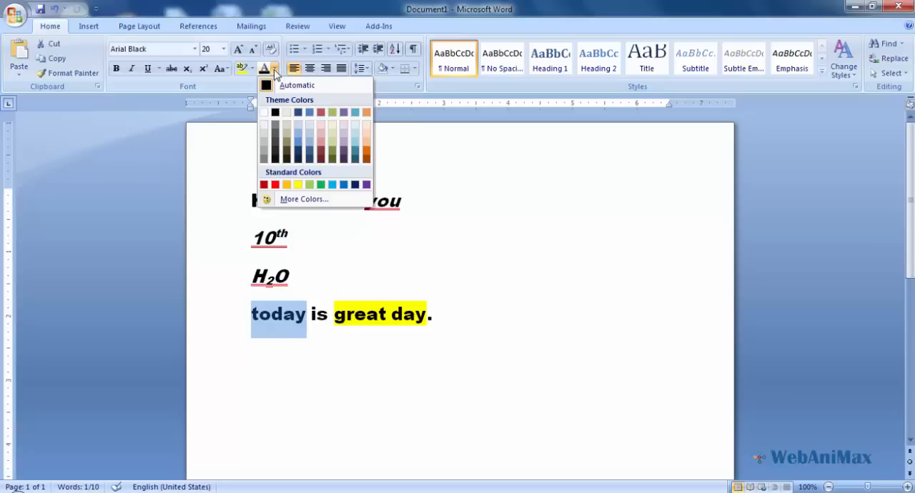
click(331, 184)
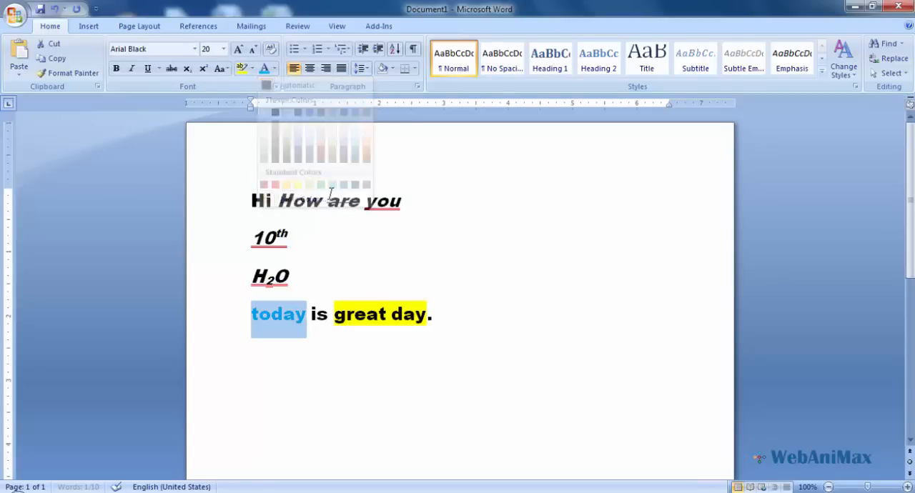
click(319, 325)
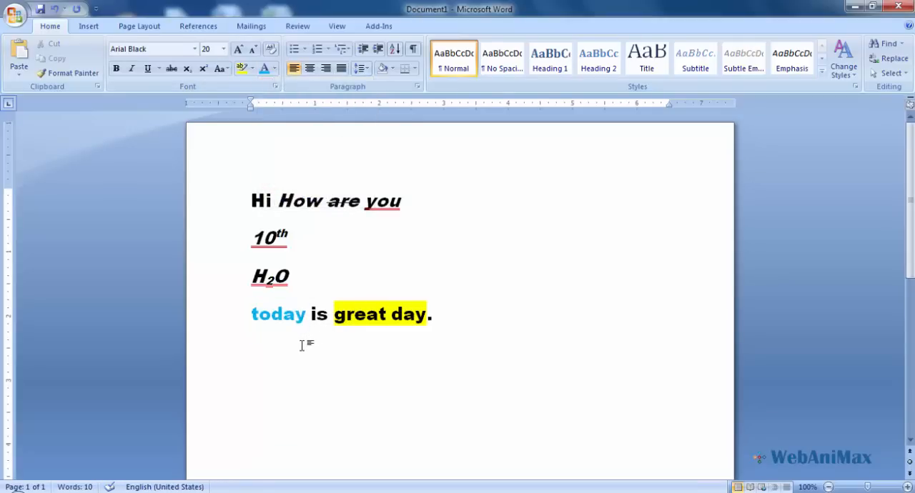